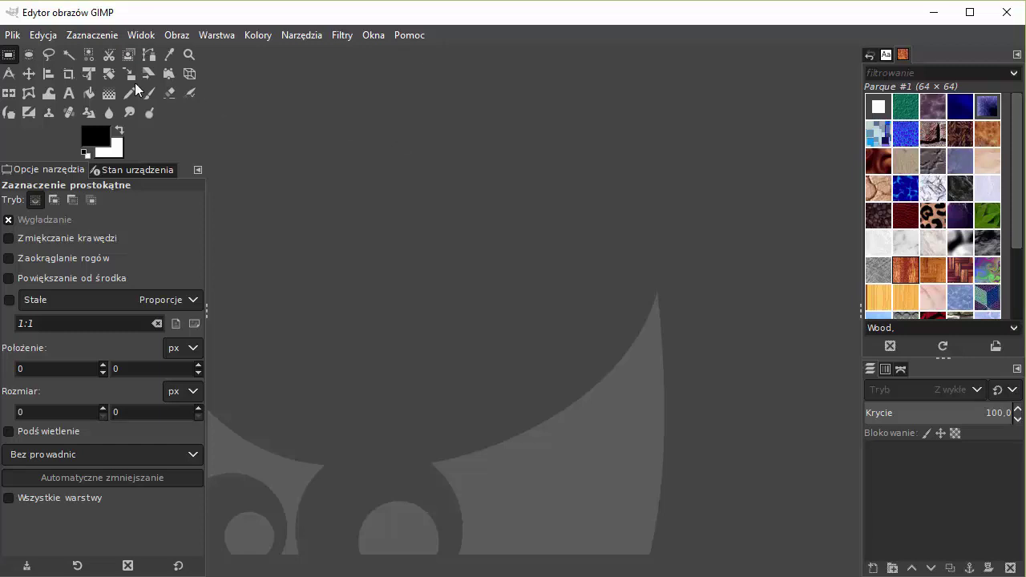
Try the ellipse and fuzzy selection tools, ending back on rectangle select
left_click(28, 55)
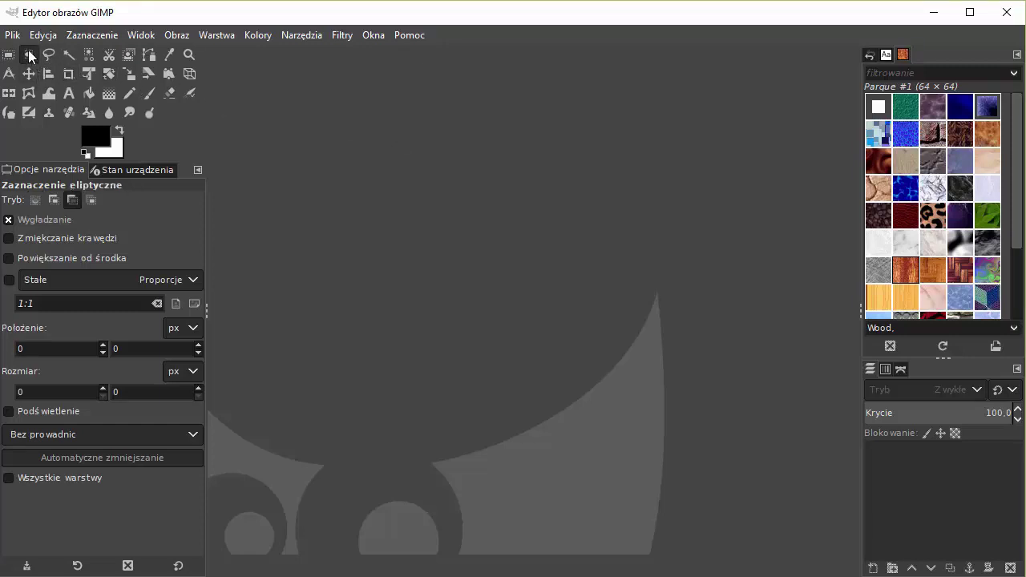
left_click(49, 55)
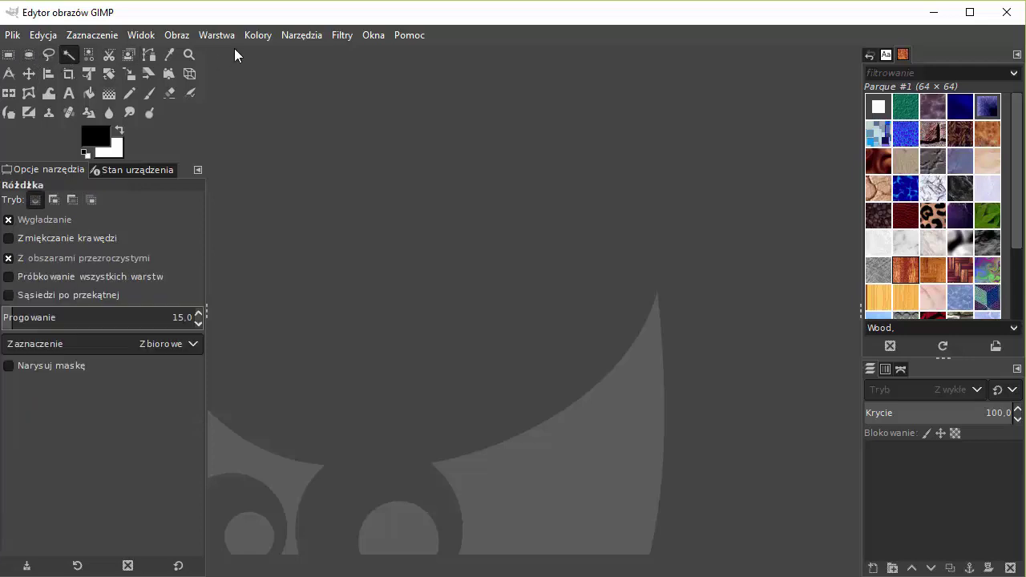
left_click(48, 55)
left_click(10, 55)
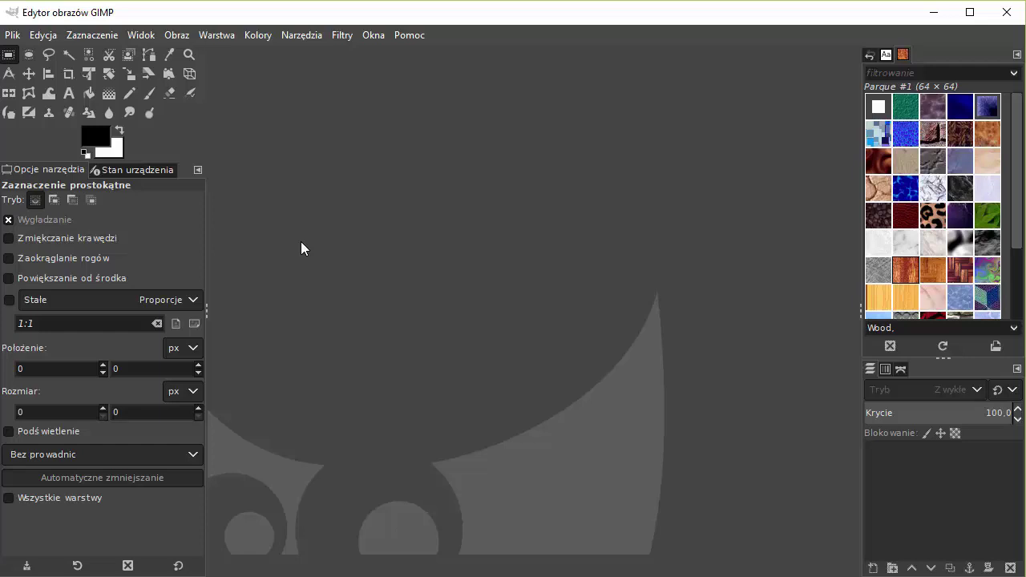
Open Edycja > Preferencje and move the dialog up and to the left
left_click(43, 35)
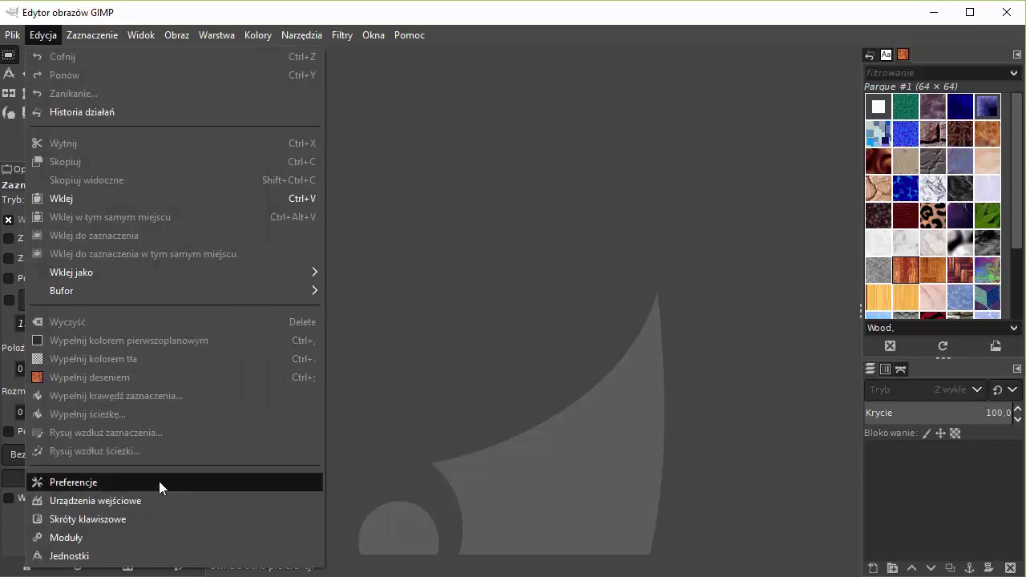
left_click(94, 482)
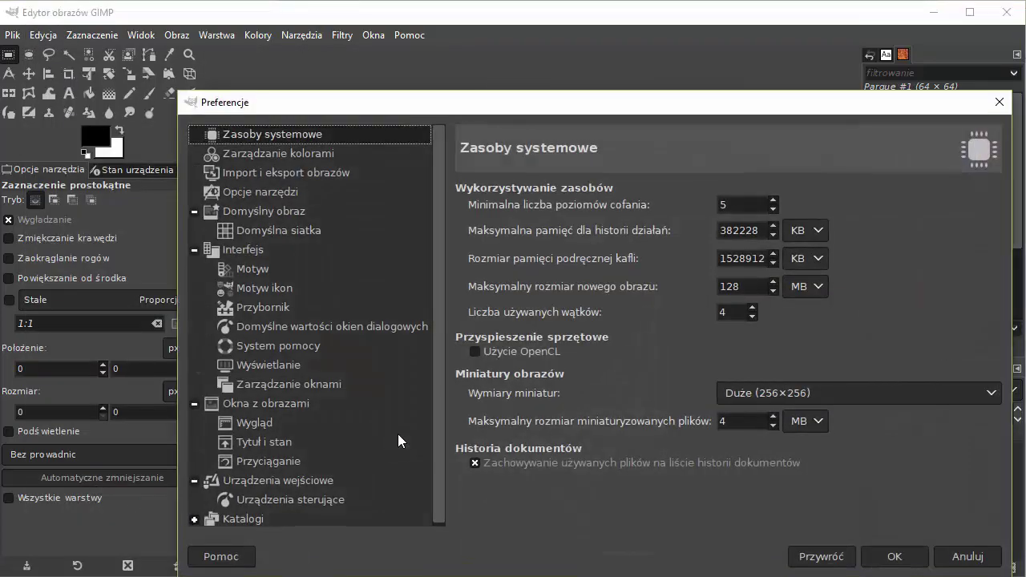
left_click_drag(655, 105, 599, 70)
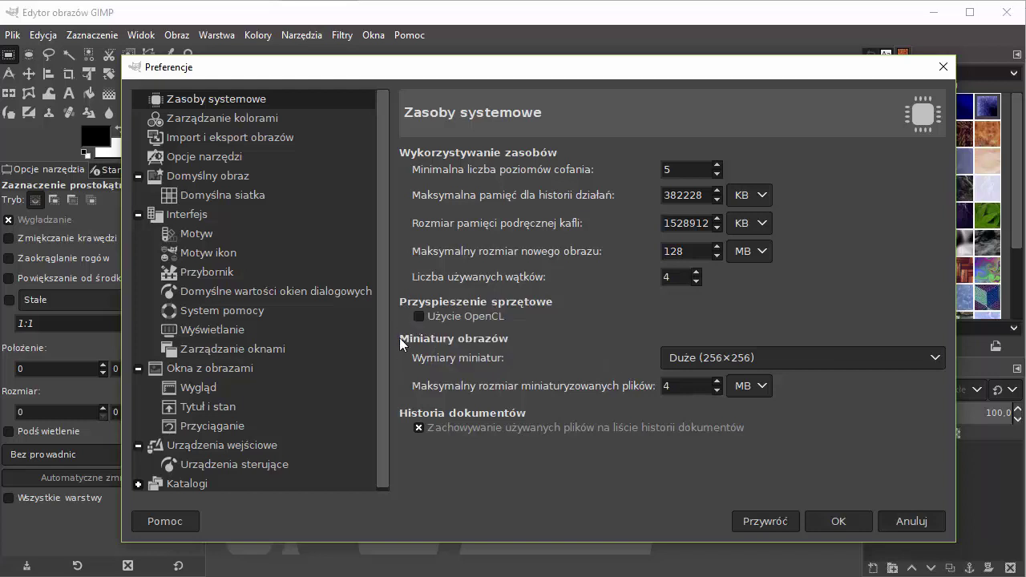
Keep 256×256 thumbnails, set maximum new image size from 128 to 256, then view Color Management
left_click(890, 357)
left_click(890, 357)
left_click_drag(687, 251, 621, 249)
type("256")
left_click(230, 119)
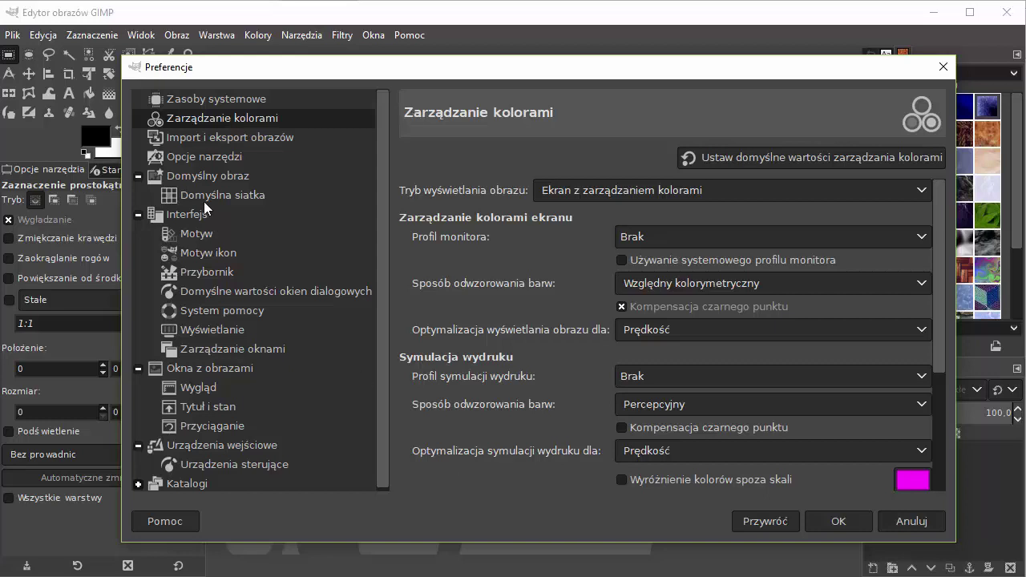
Look over the Import i eksport obrazów page, then go to Opcje narzędzi
left_click(218, 135)
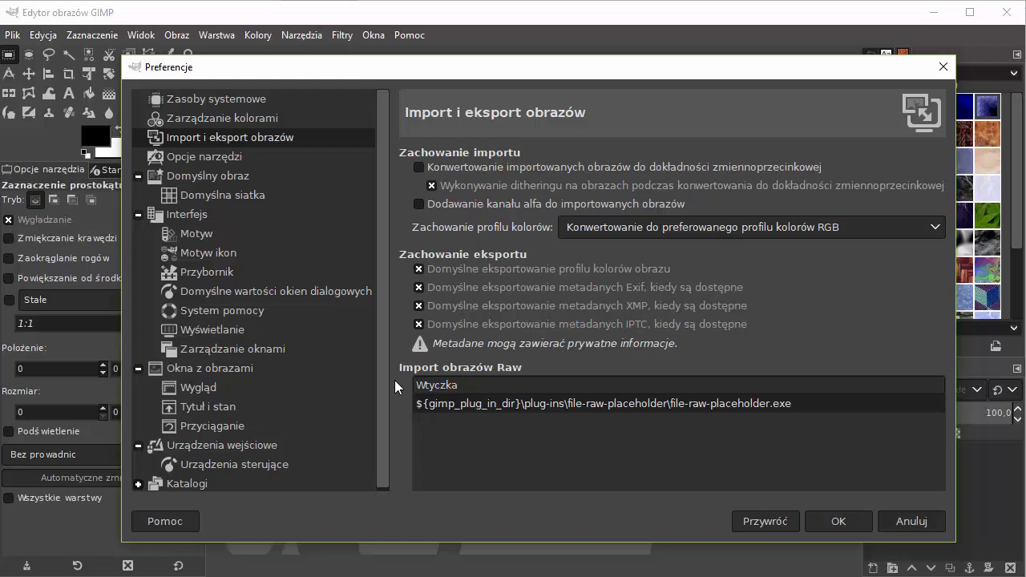
left_click(224, 156)
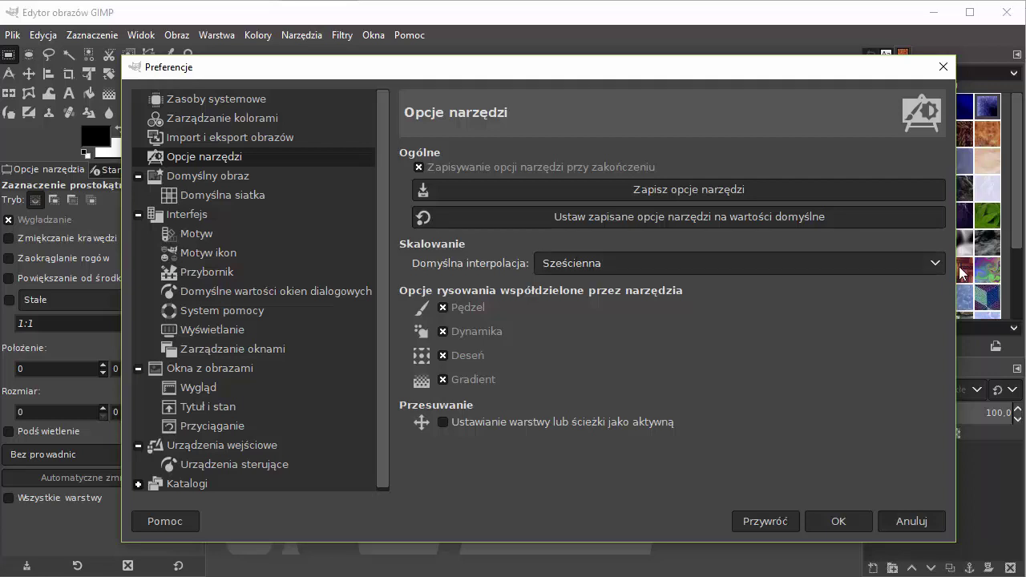
Keep Sześcienna as default interpolation and go to the Domyślny obraz page
left_click(928, 264)
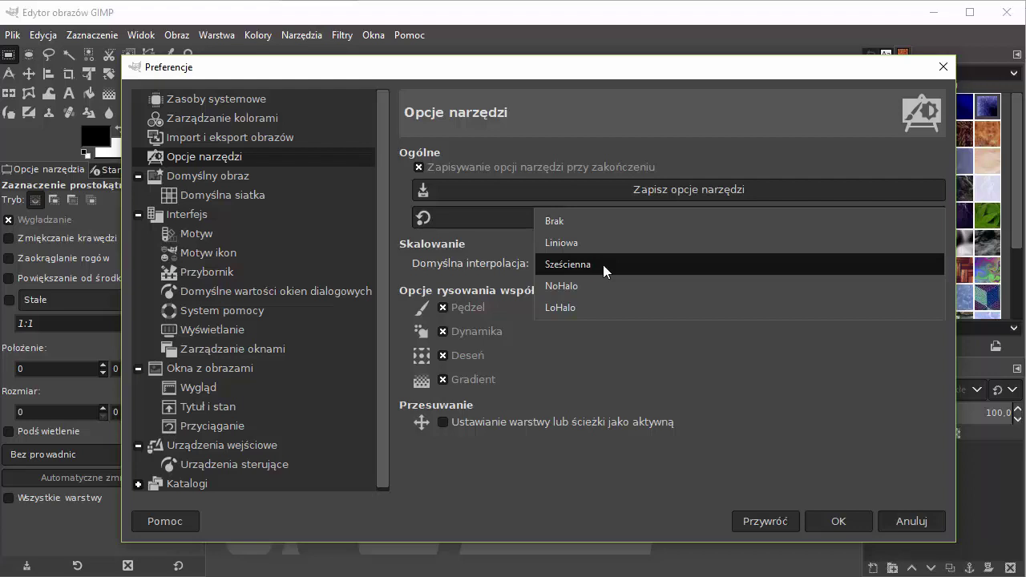
left_click(602, 265)
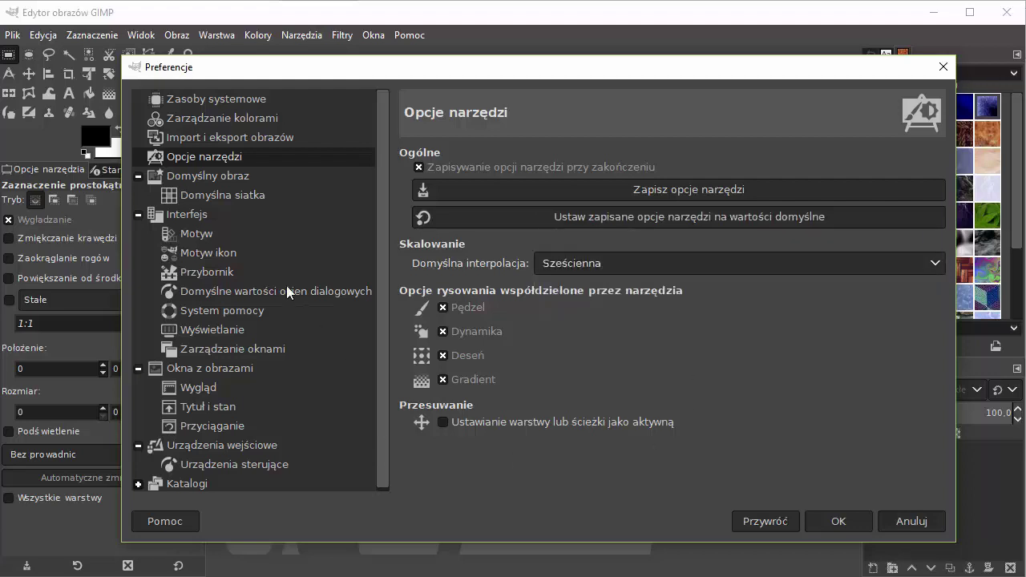
left_click(221, 174)
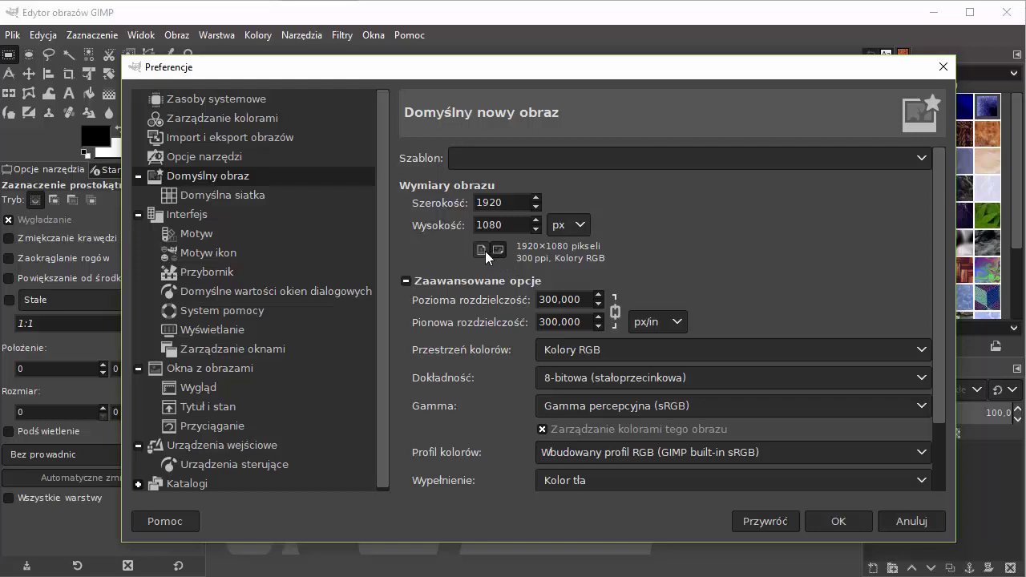
Leave landscape, RGB, 8-bit integer and background fill unchanged, then view Domyślna siatka
left_click(485, 251)
left_click(499, 248)
left_click(681, 342)
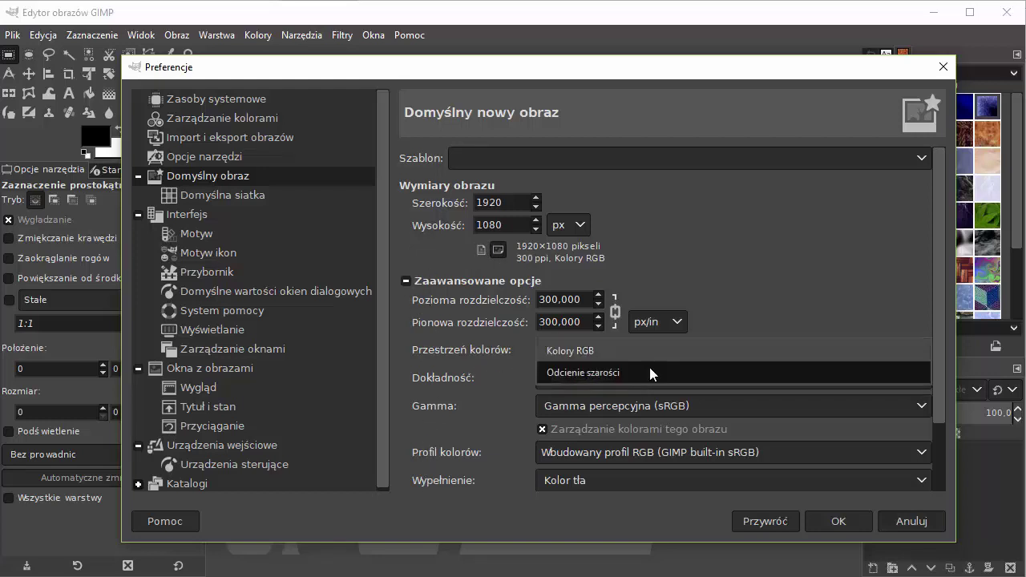
left_click(647, 342)
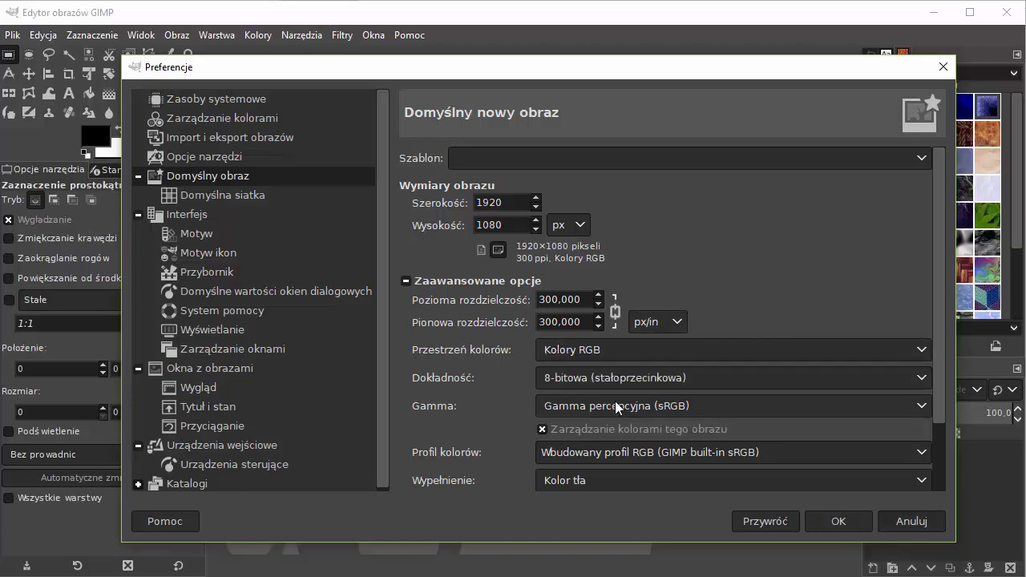
left_click(721, 381)
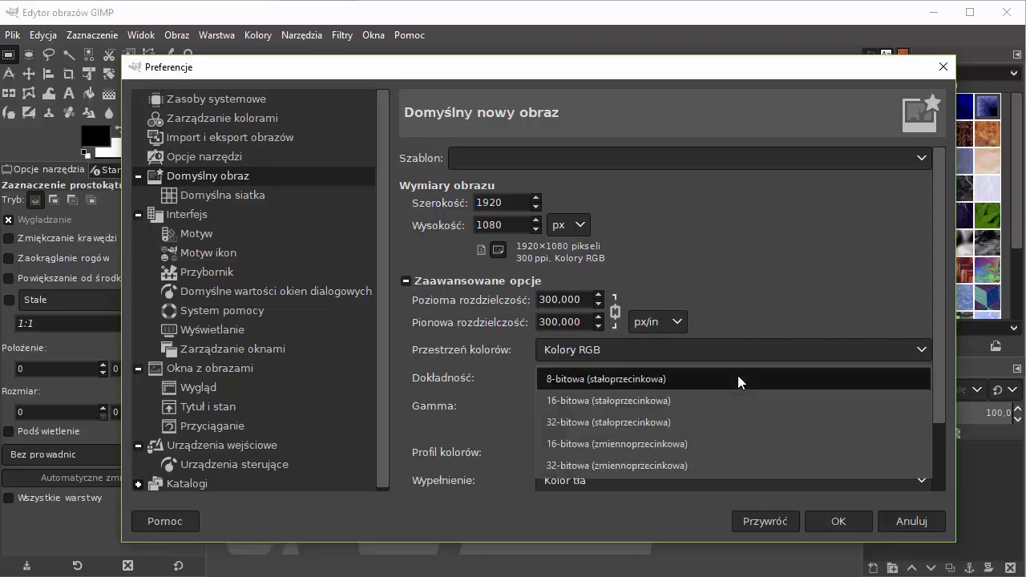
left_click(738, 377)
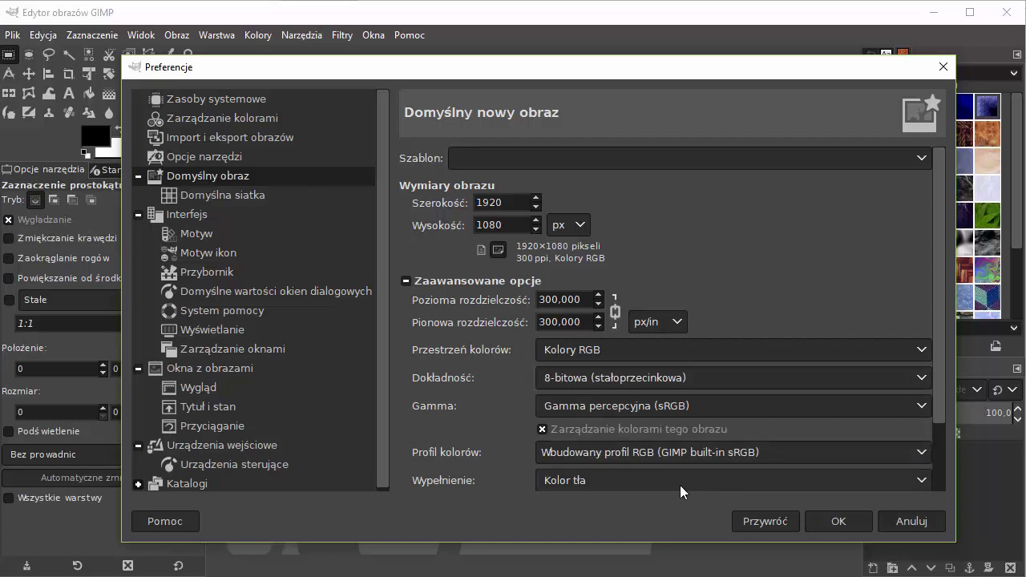
left_click(602, 482)
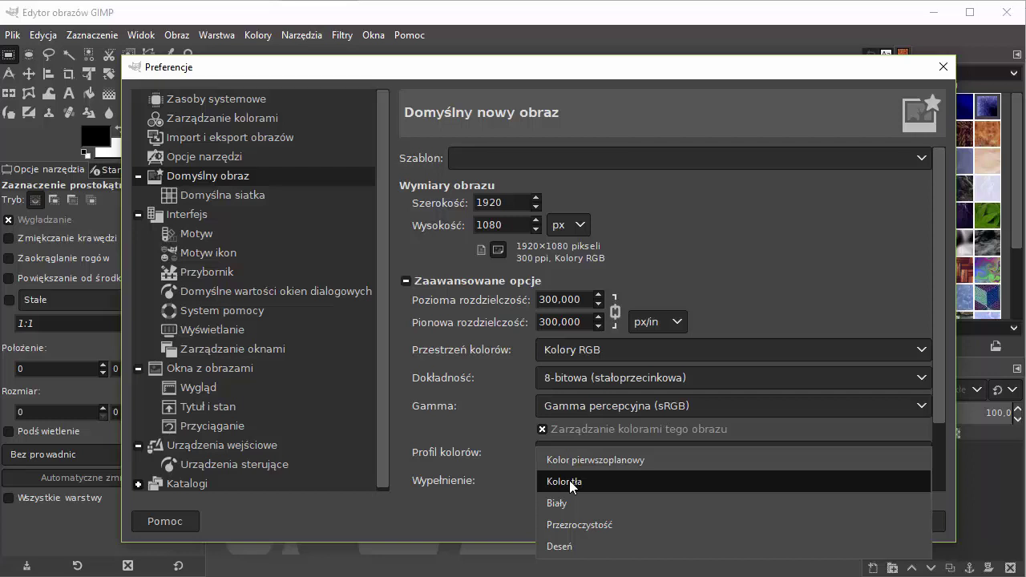
left_click(505, 479)
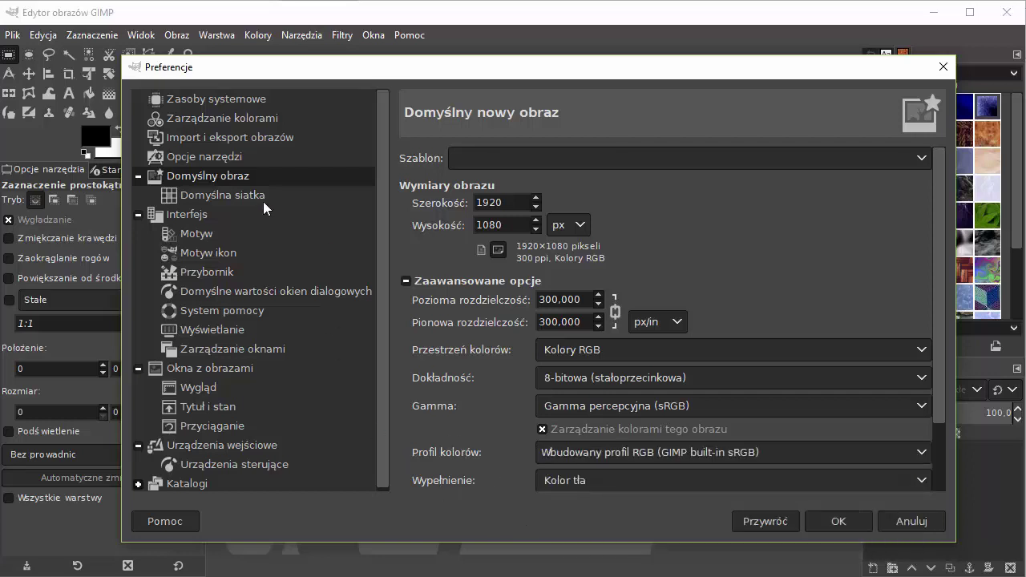
left_click(233, 194)
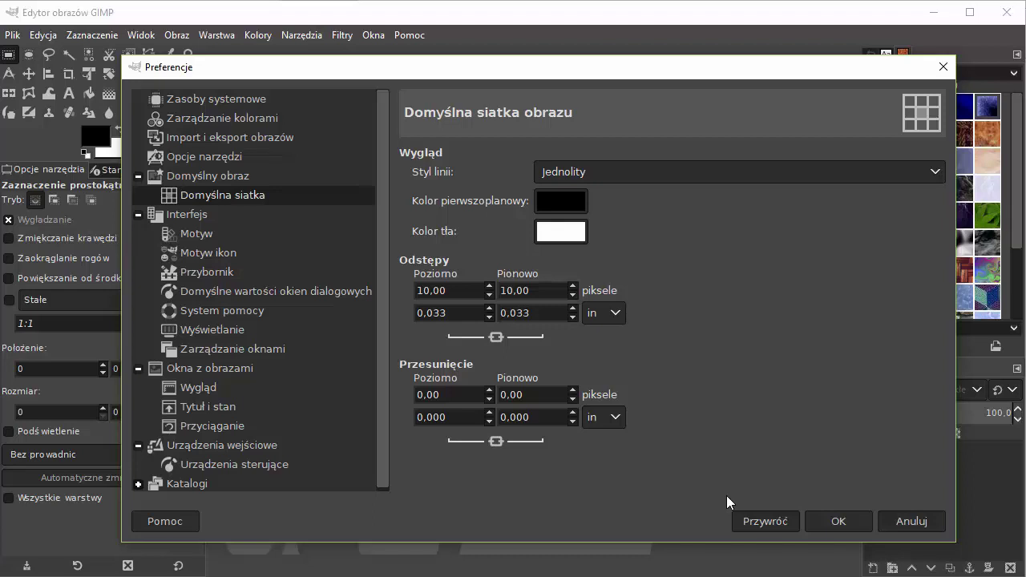
On the Interfejs page keep the system language and open the keyboard shortcut configuration
left_click(188, 215)
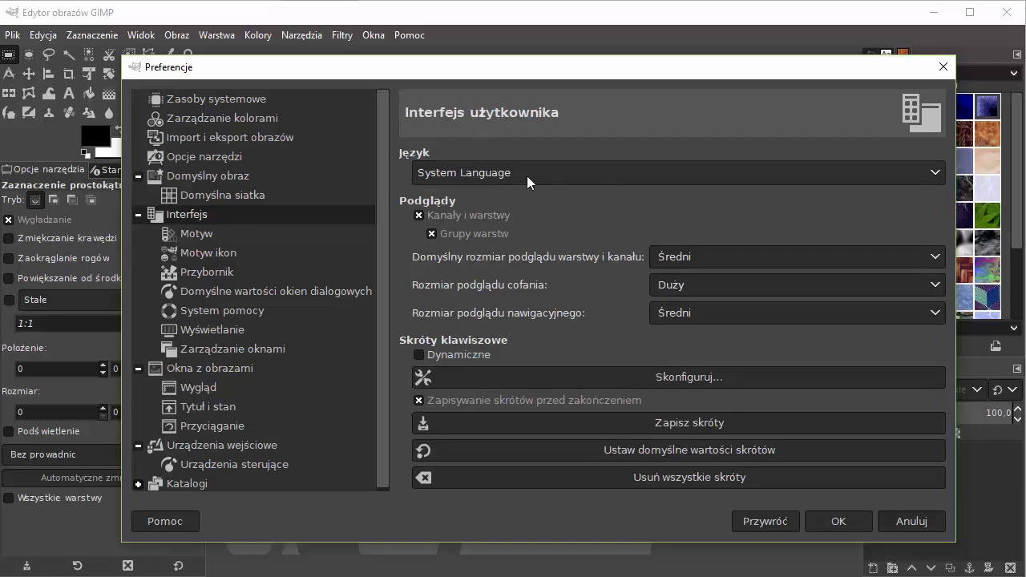
left_click(575, 179)
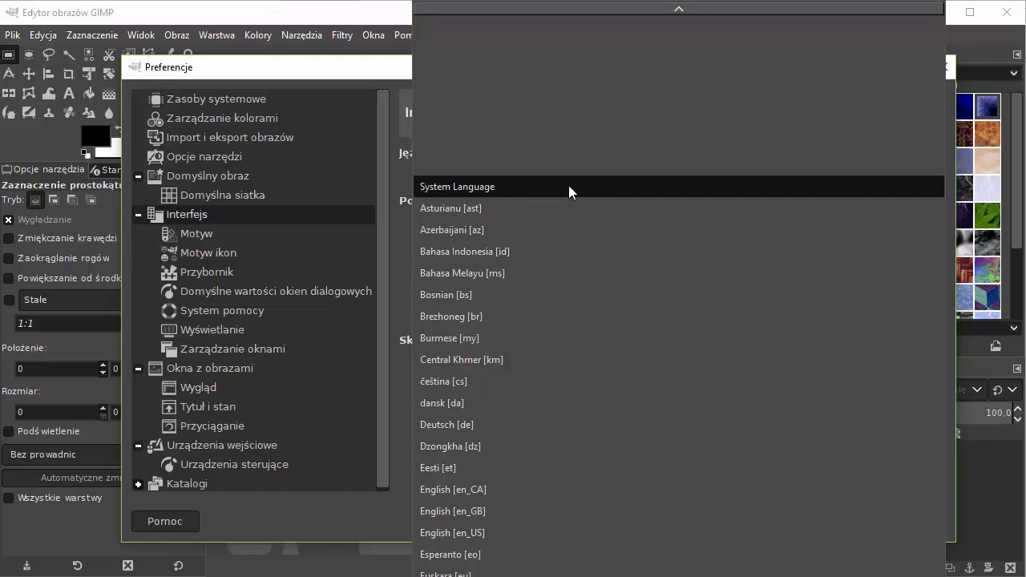
left_click(568, 185)
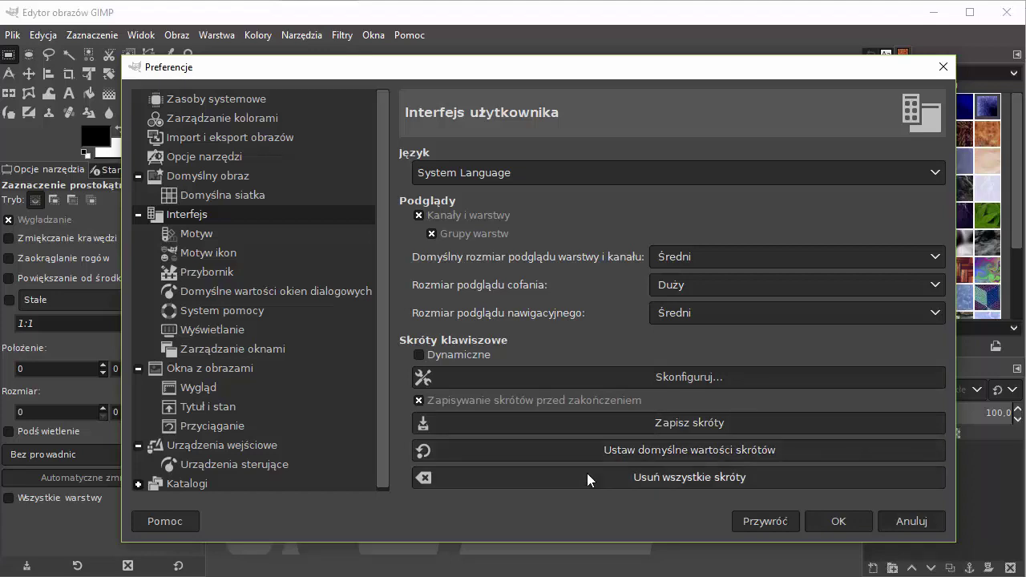
left_click(648, 372)
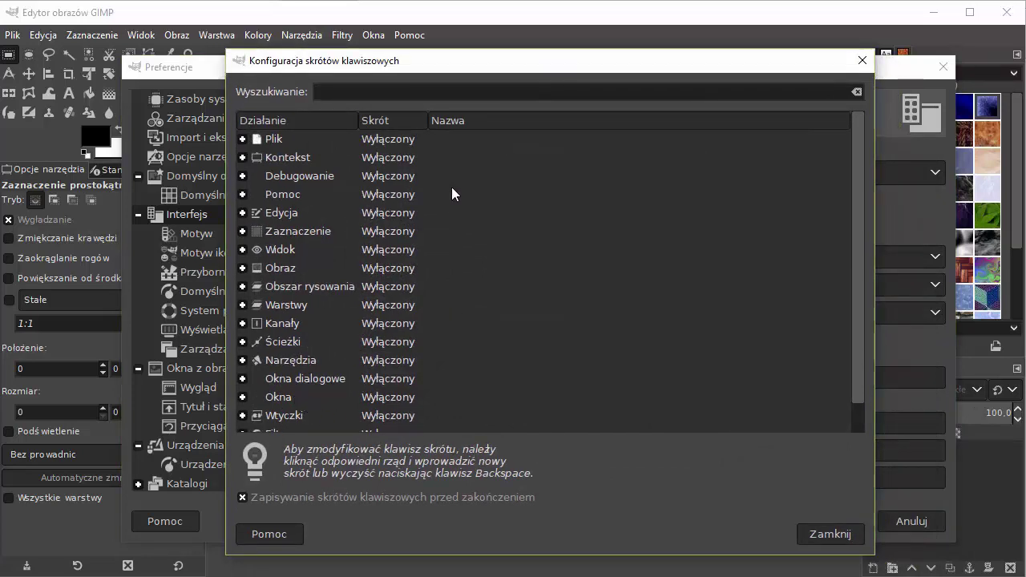
Close the Keyboard Shortcuts window and go to the Interface > Theme page
scroll(484, 235, "down", 1)
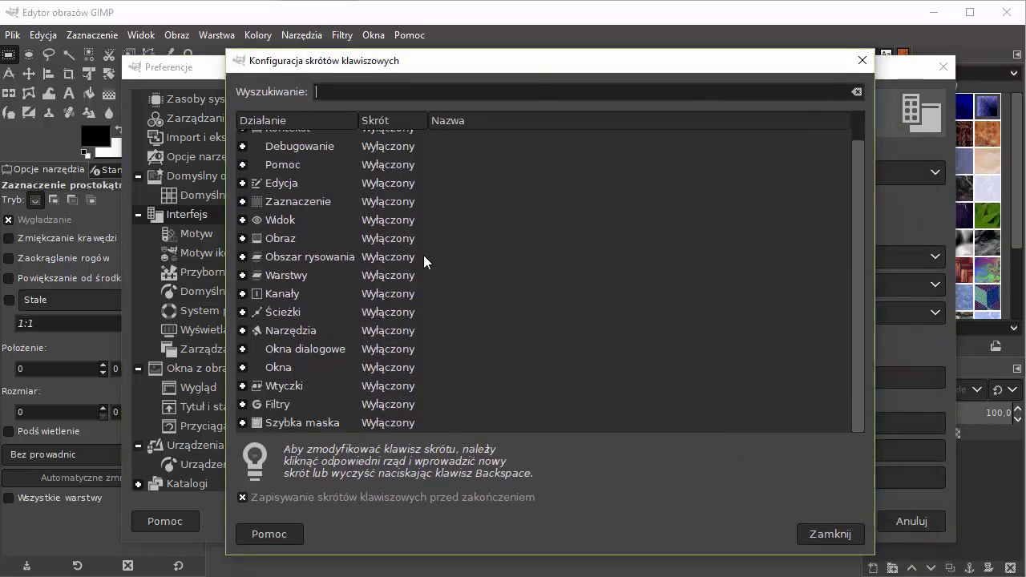
scroll(424, 254, "up", 1)
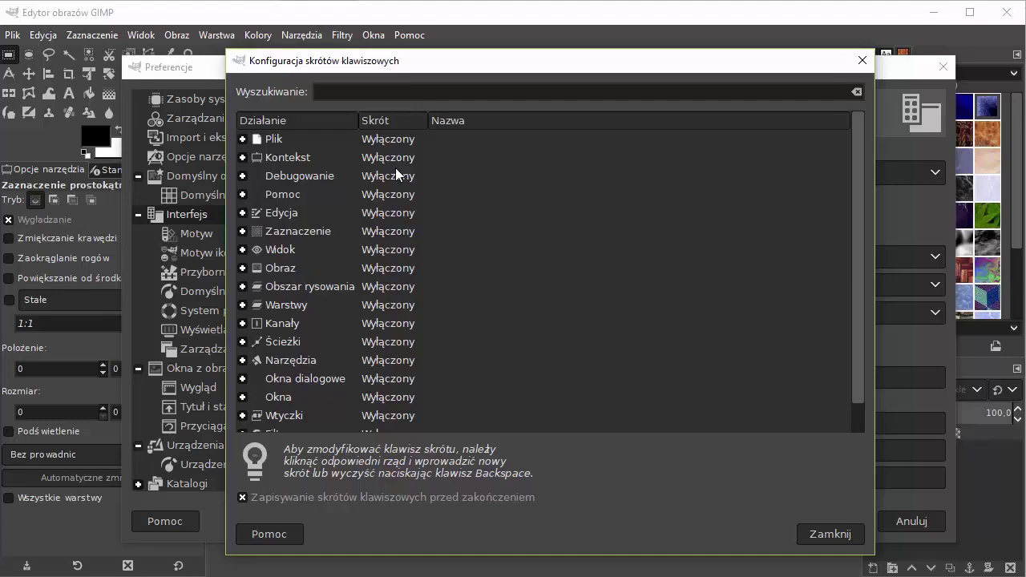
left_click(864, 61)
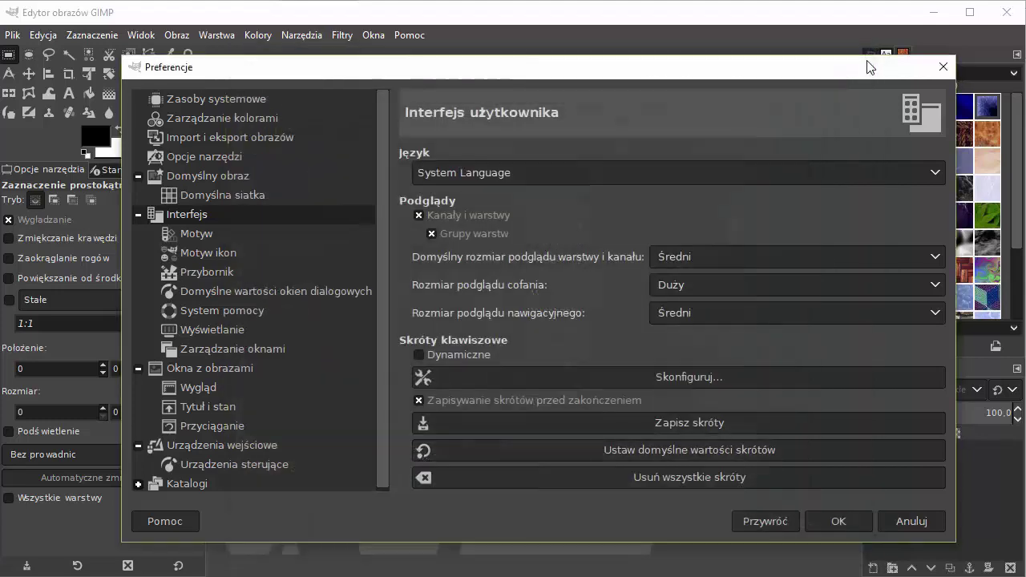
left_click(204, 230)
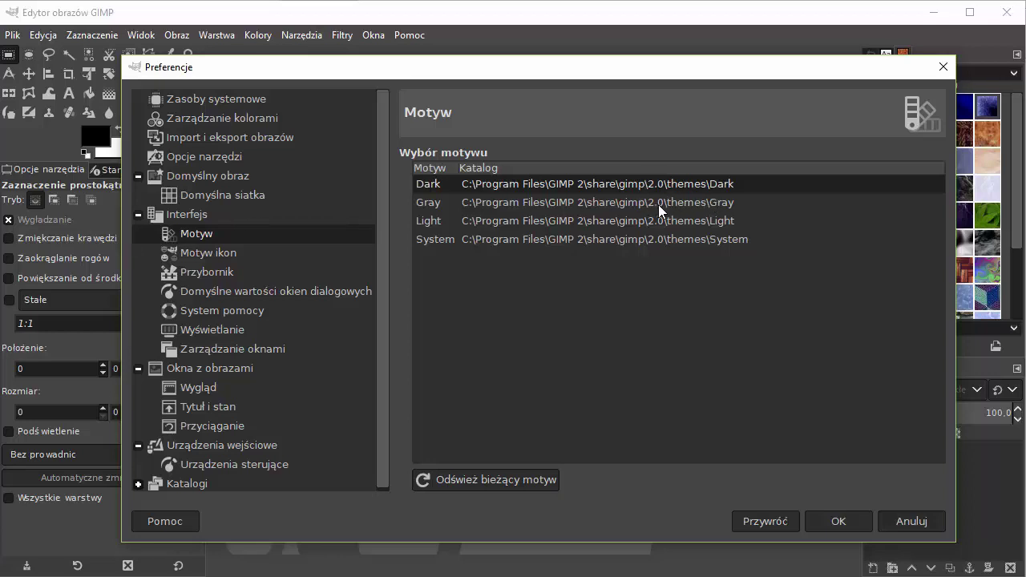
Preview the Gray, Light and System themes, returning to Dark
left_click(658, 205)
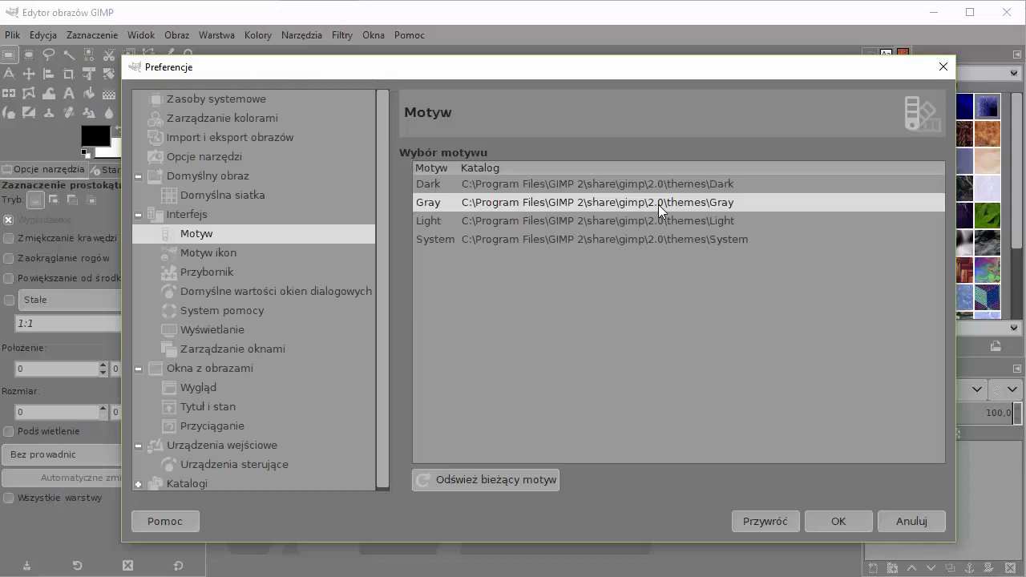
left_click(634, 222)
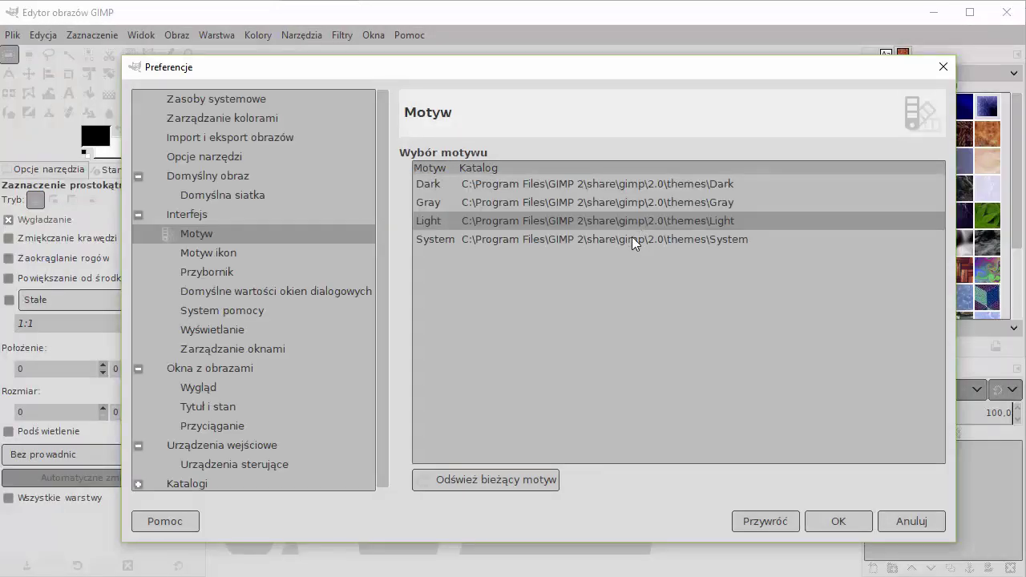
left_click(631, 239)
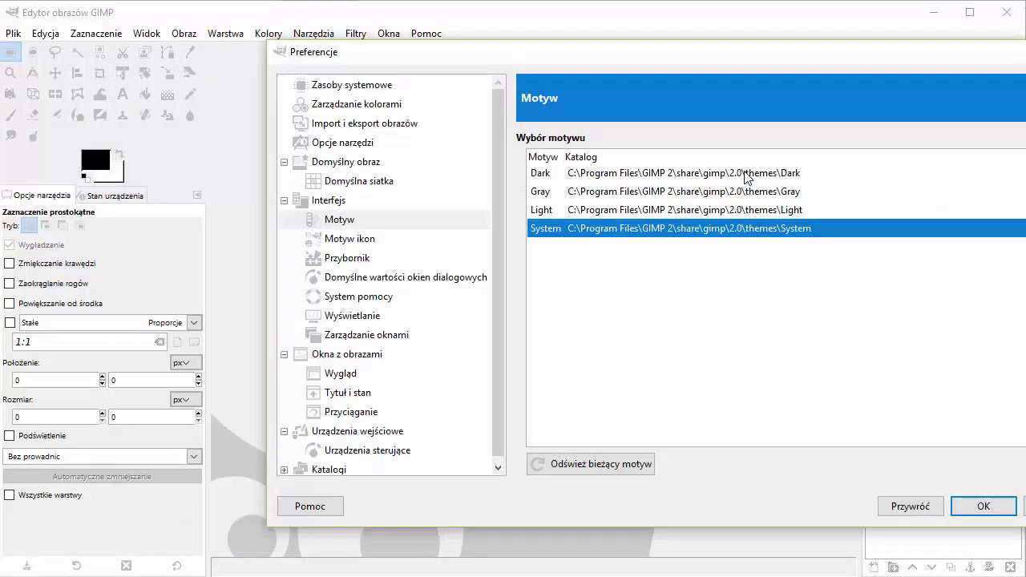
left_click(746, 175)
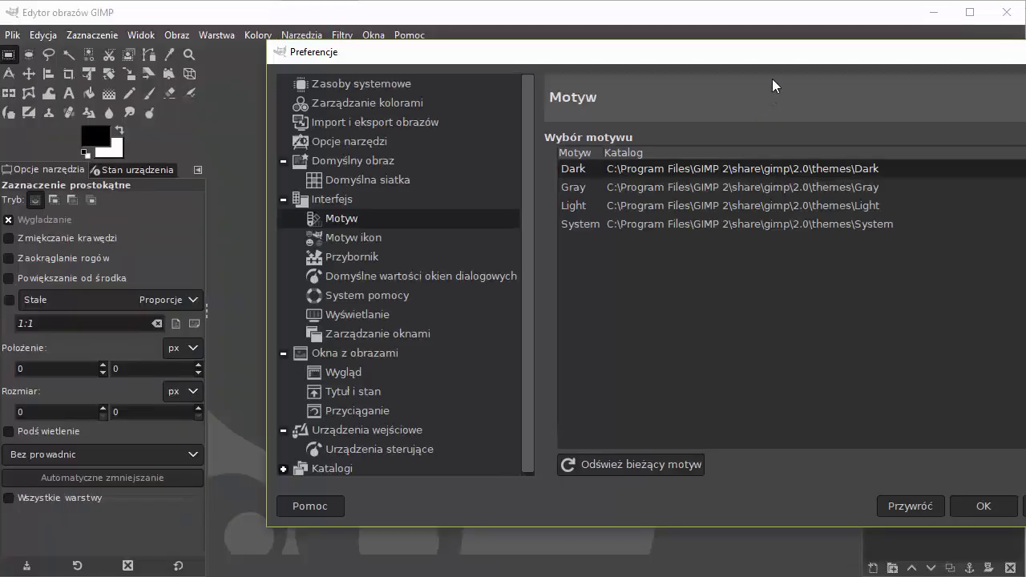
left_click_drag(784, 59, 737, 73)
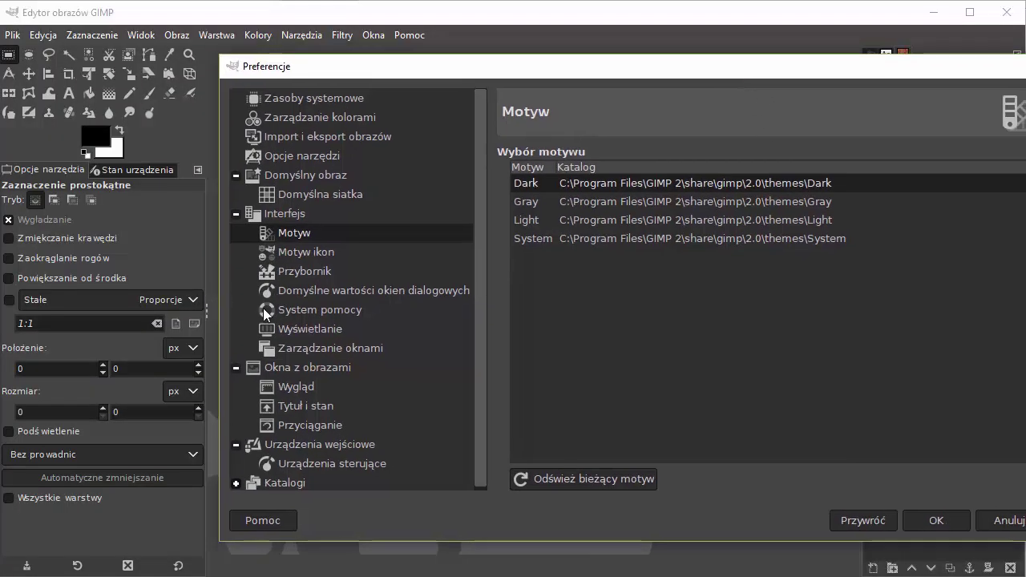
Try Symbolic-Inverted and Legacy icon themes, settling on Color, then view Toolbox settings
left_click(311, 252)
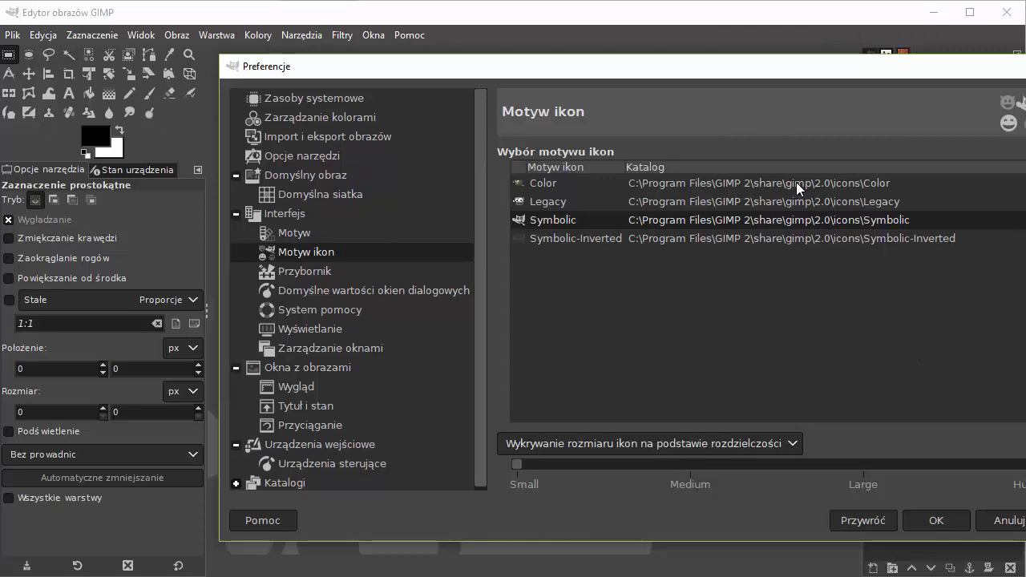
left_click(878, 239)
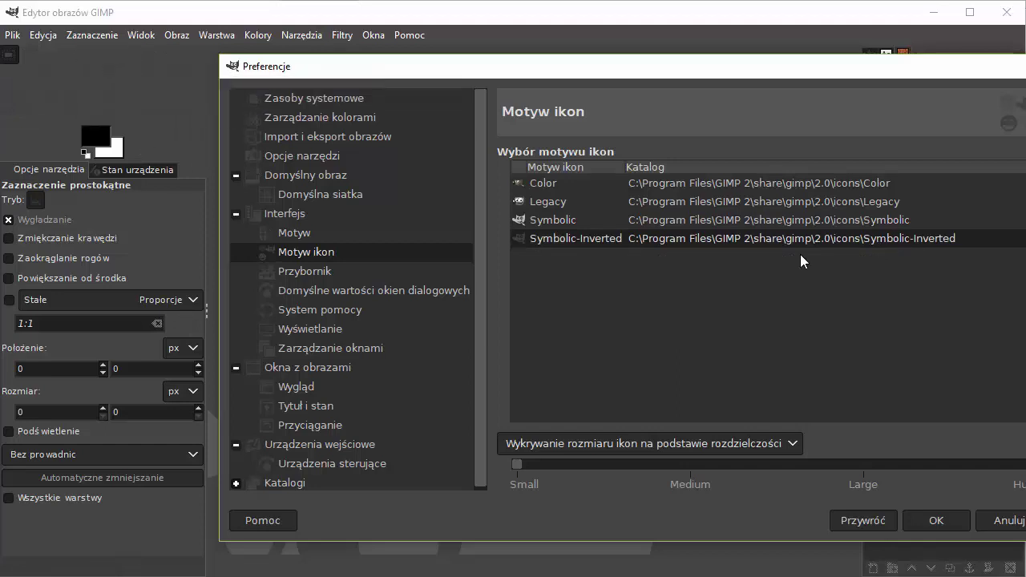
left_click(787, 205)
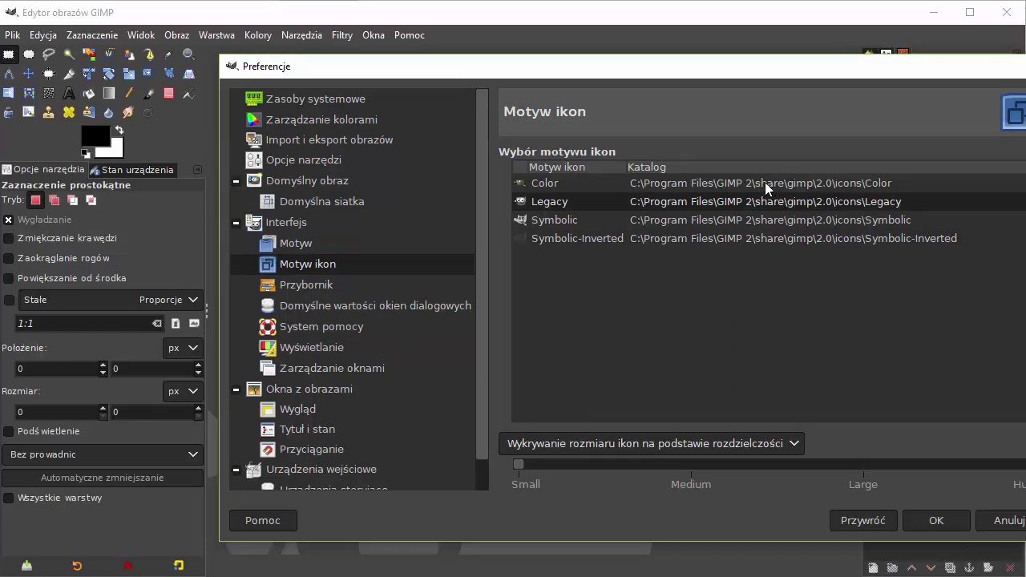
left_click(765, 182)
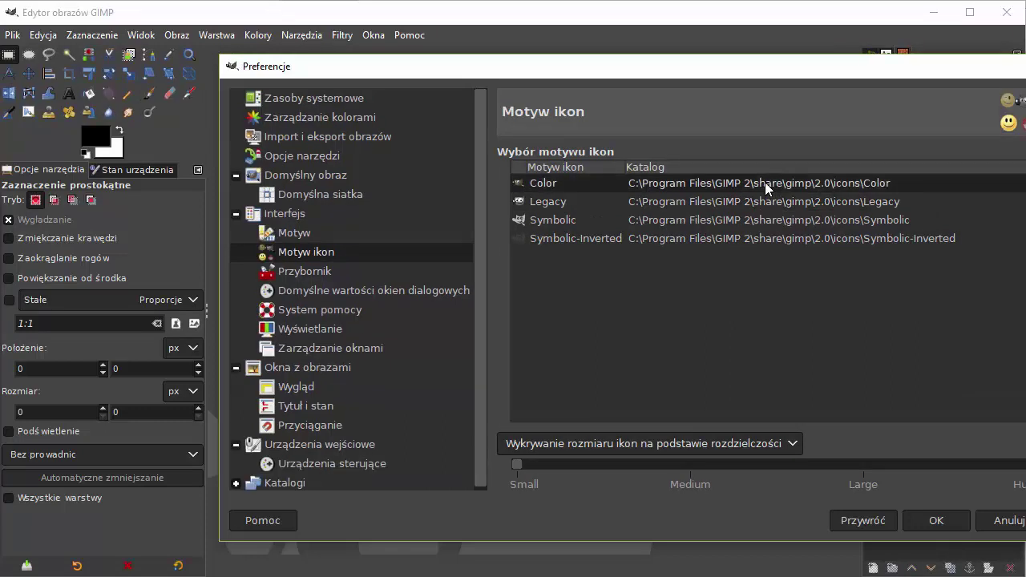
left_click(764, 201)
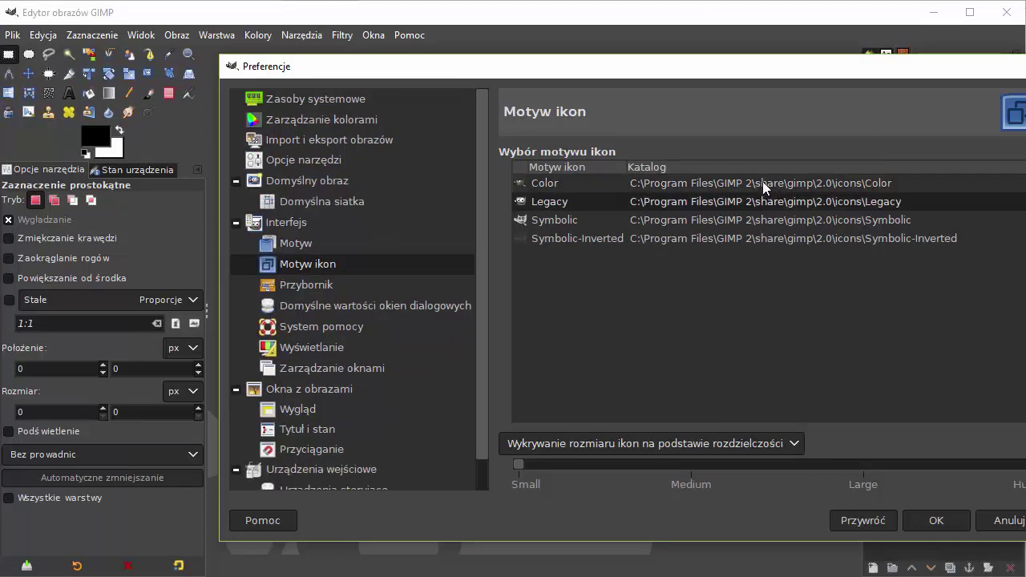
left_click(762, 182)
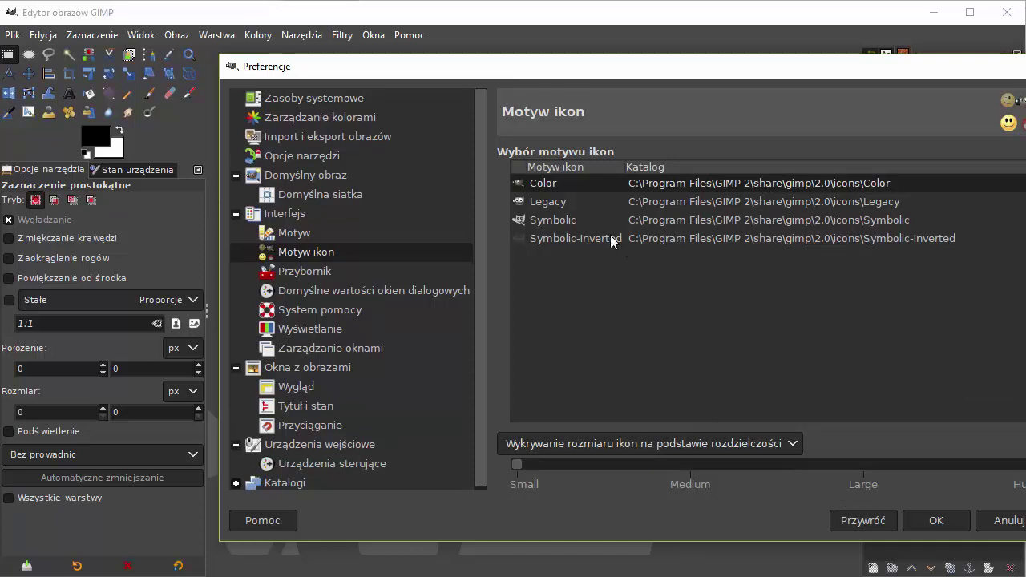
left_click(324, 266)
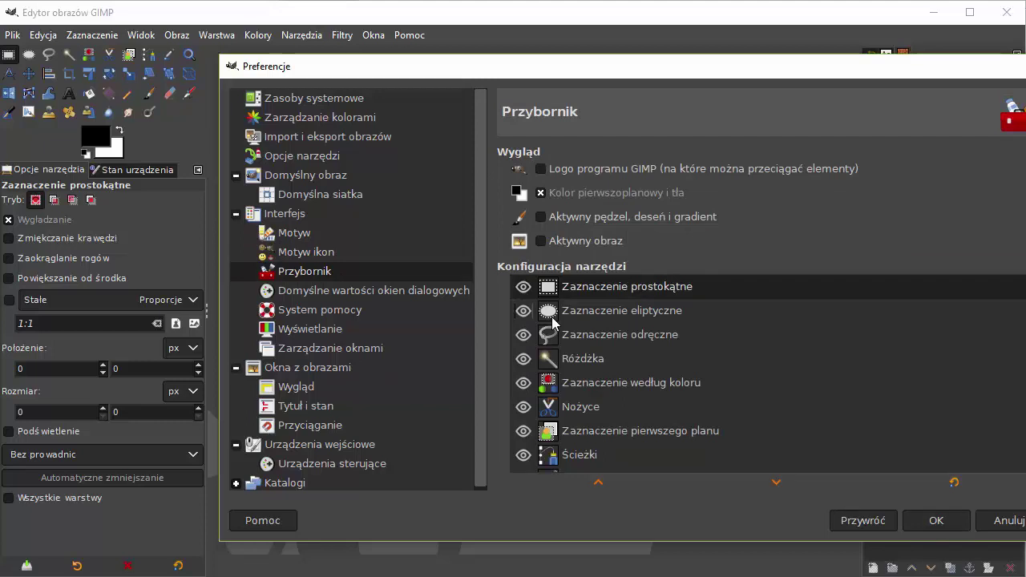
left_click(540, 168)
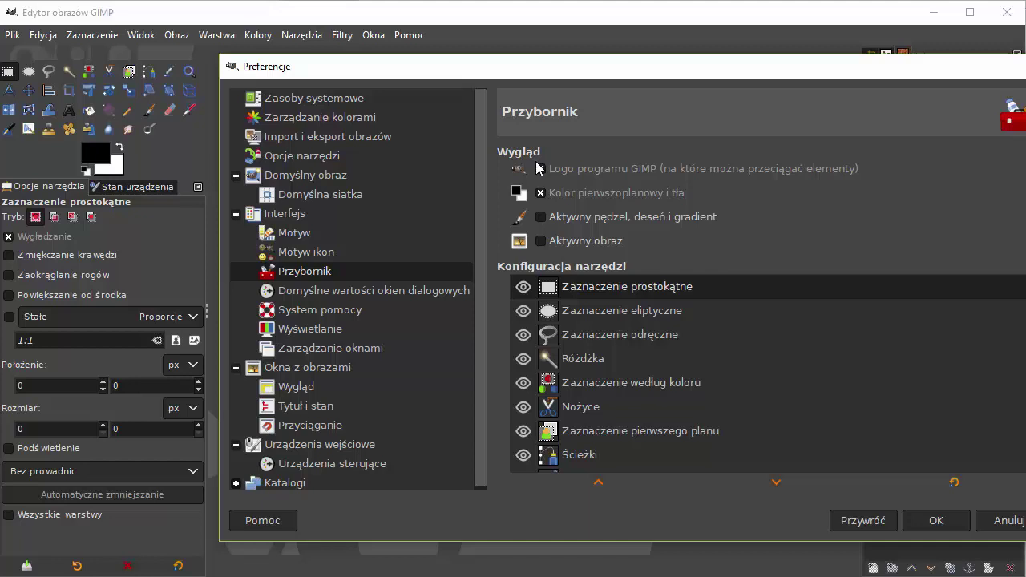
left_click(541, 168)
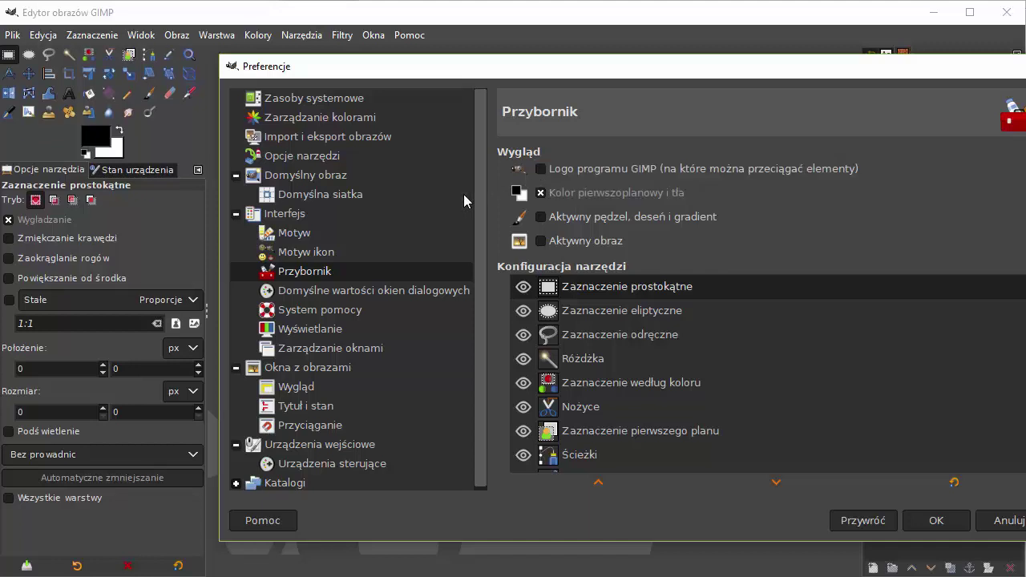
left_click(541, 193)
left_click(541, 217)
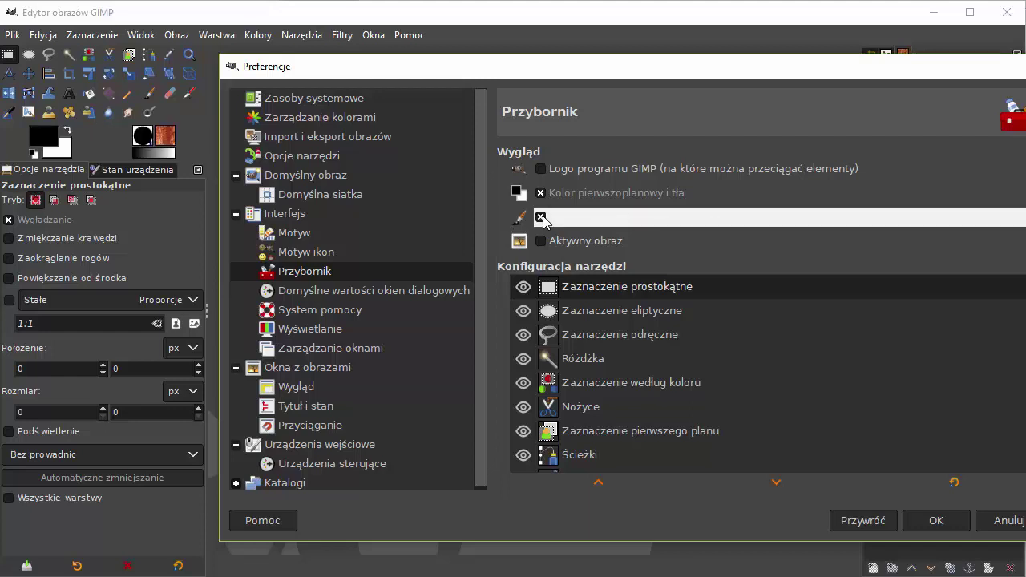
left_click(540, 241)
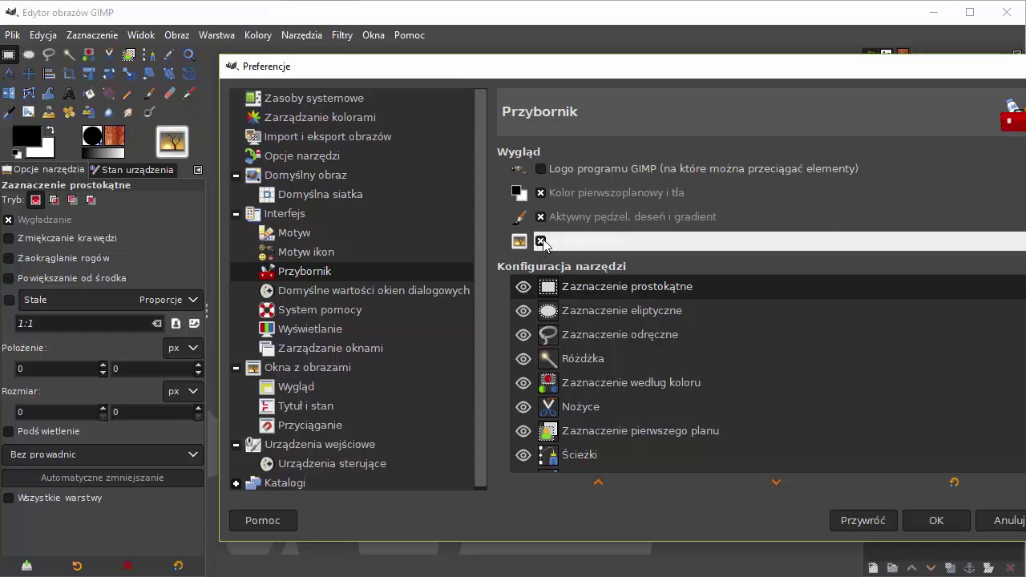
left_click(540, 242)
left_click(541, 217)
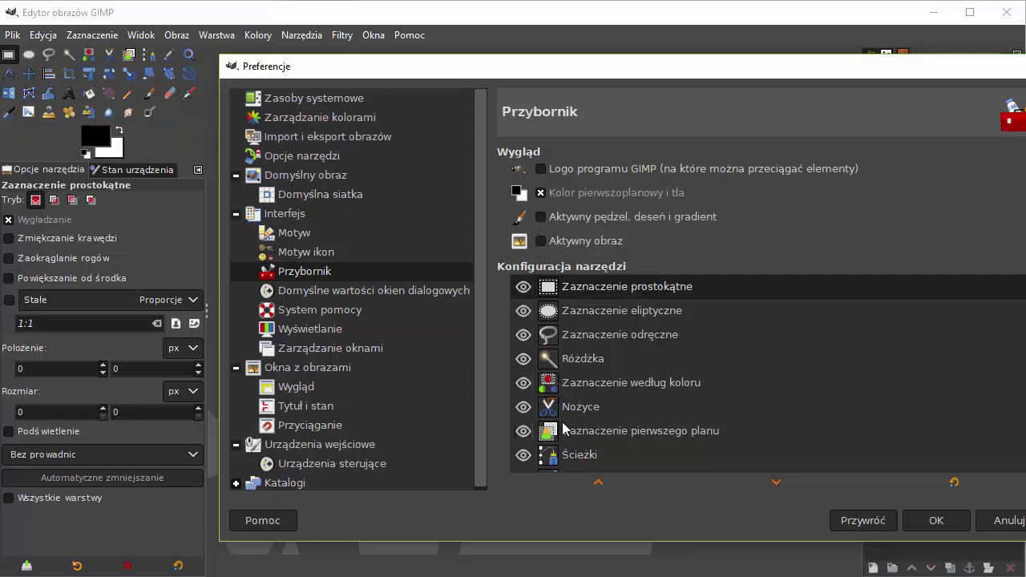
Briefly show, then hide again, Jasność i kontrast, Progowanie and Poziomy in the toolbox
scroll(568, 433, "down", 5)
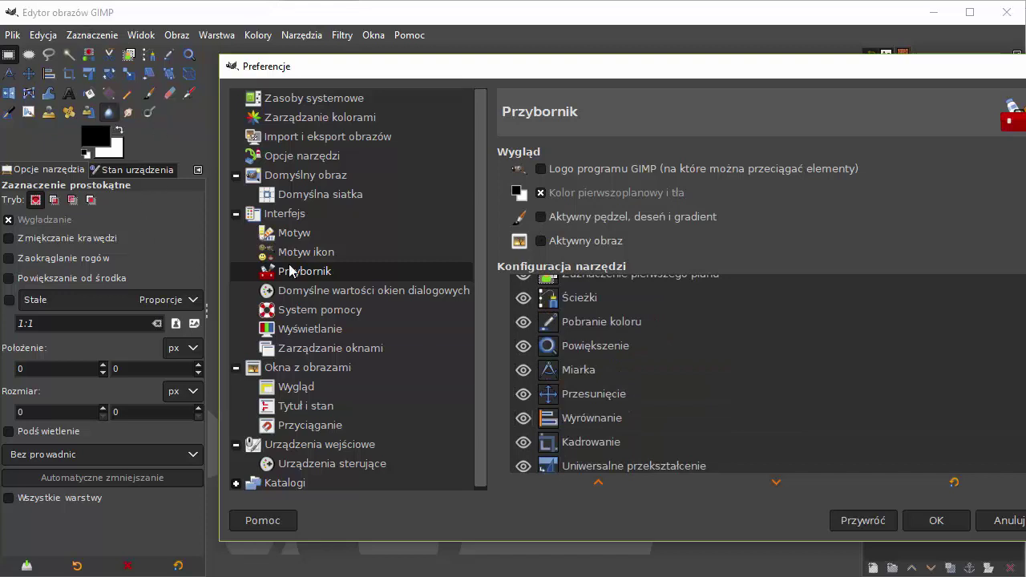
scroll(599, 315, "down", 1)
scroll(625, 376, "down", 4)
scroll(624, 375, "down", 5)
scroll(626, 376, "down", 4)
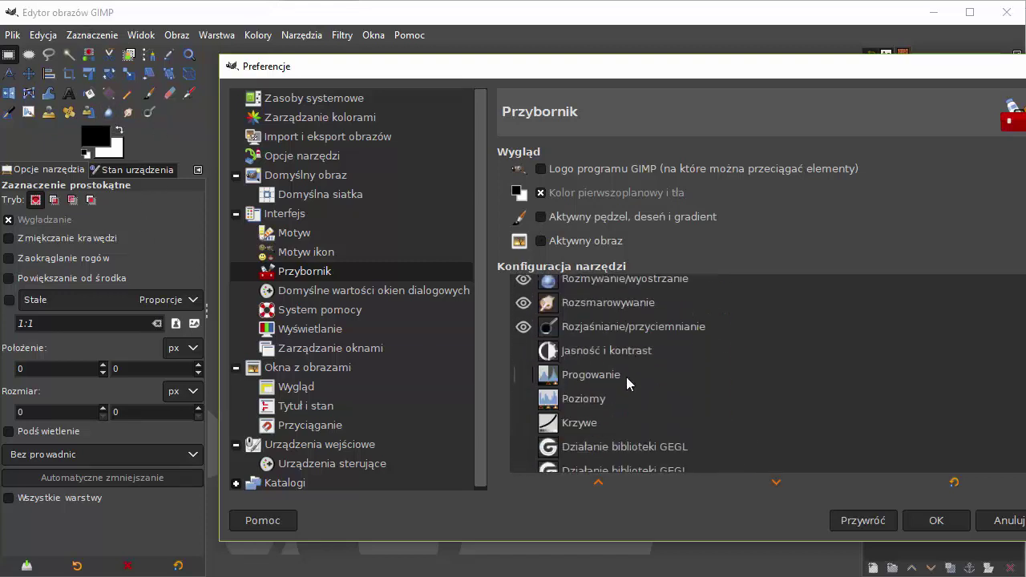
scroll(626, 377, "down", 1)
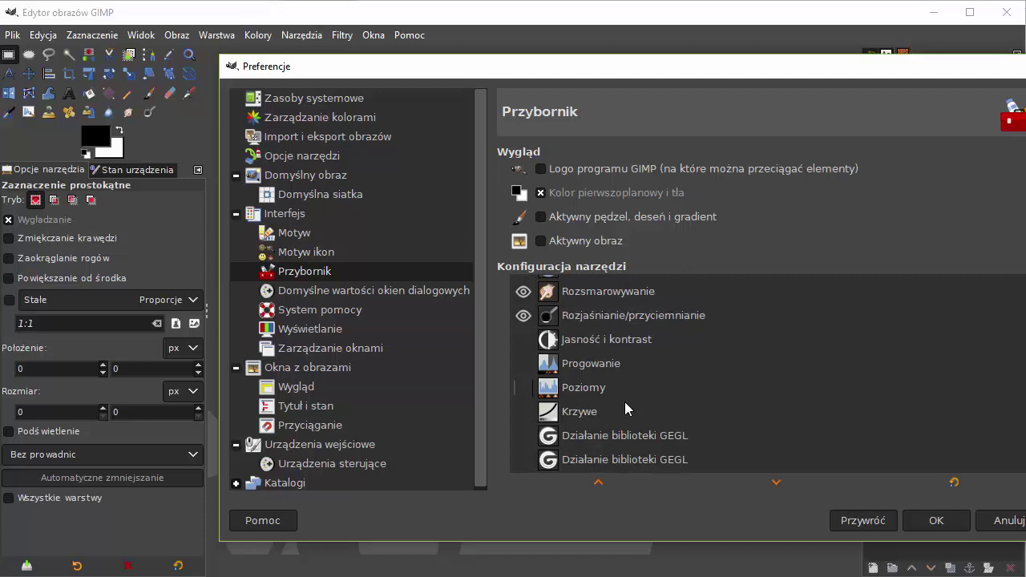
left_click(523, 339)
left_click(523, 363)
left_click(522, 388)
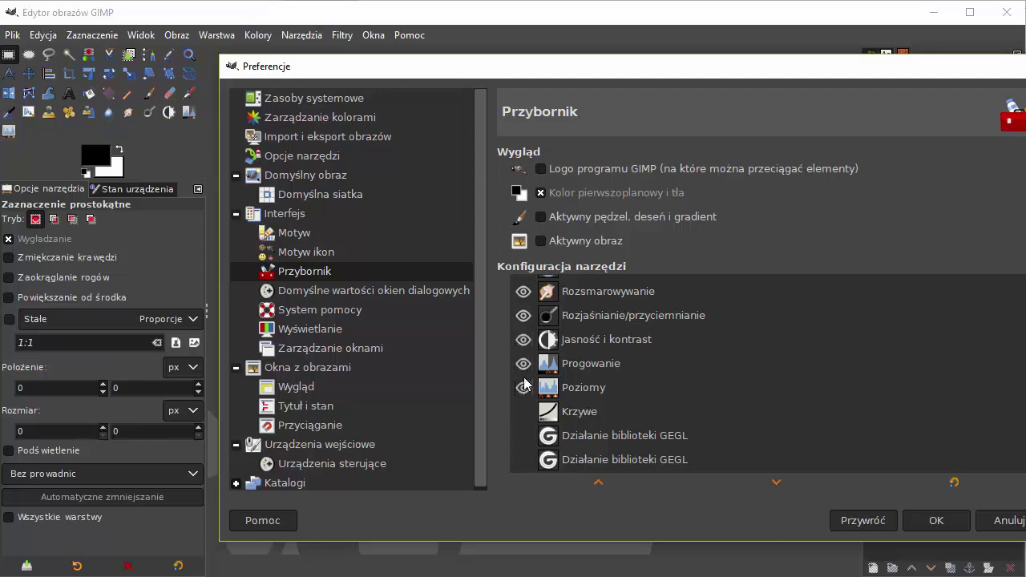
left_click(523, 387)
left_click(523, 363)
left_click(523, 339)
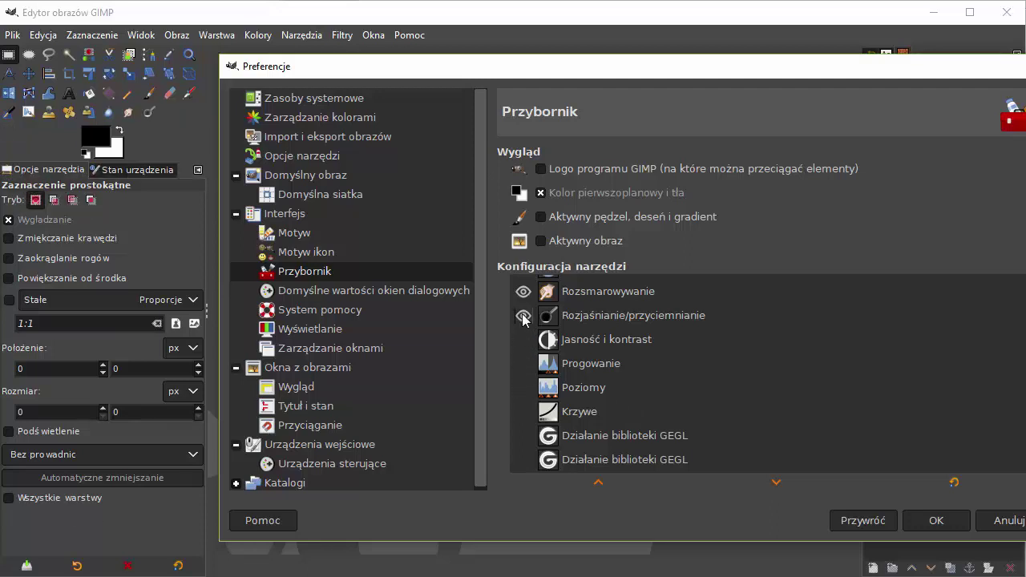
Make Rozjaśnianie/przyciemnianie visible in the toolbox and go to Domyślne wartości okien dialogowych
left_click(523, 315)
left_click(523, 315)
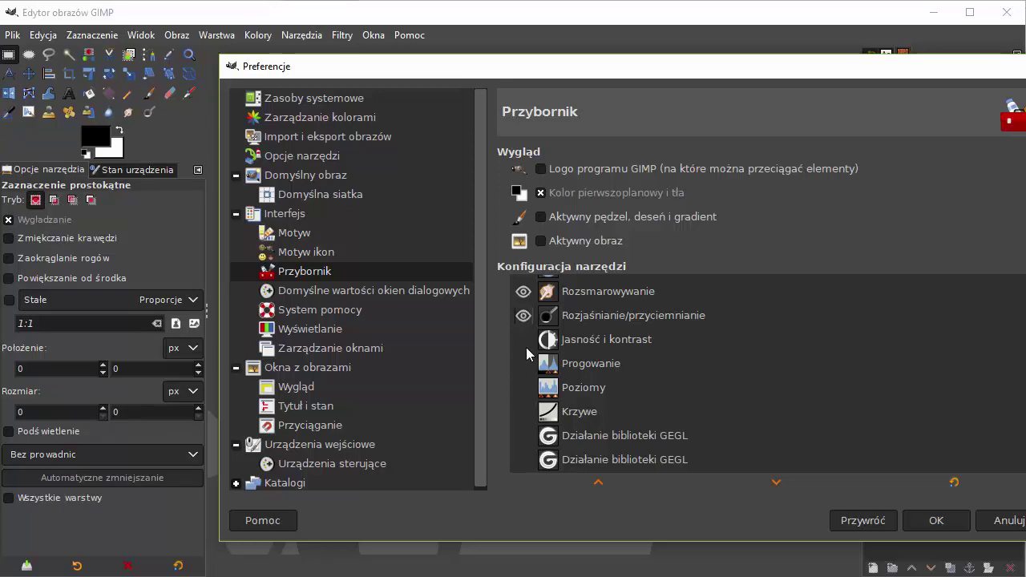
scroll(762, 385, "up", 4)
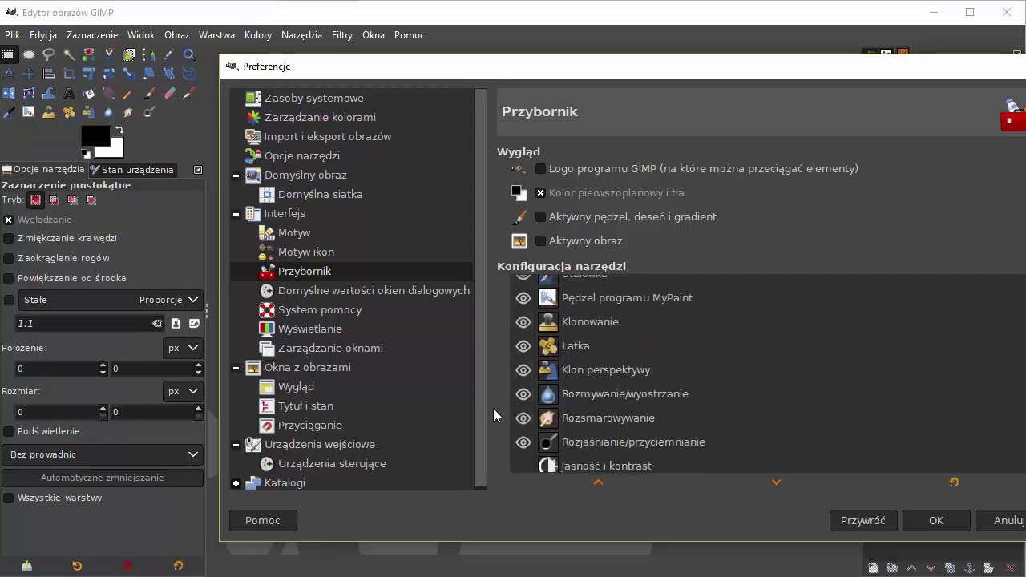
left_click(335, 293)
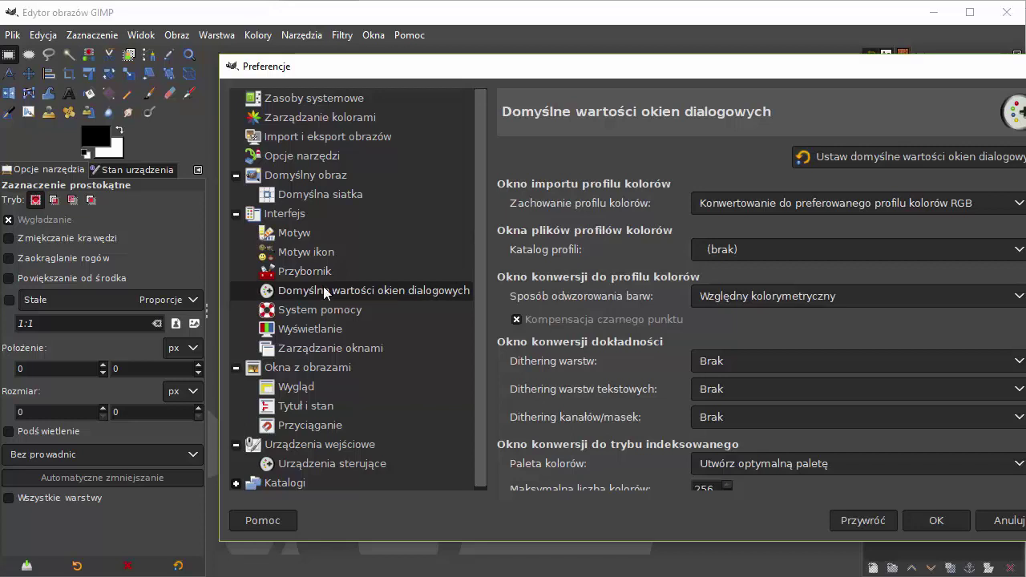
View the System pomocy page, then the Wyświetlanie page
left_click(320, 313)
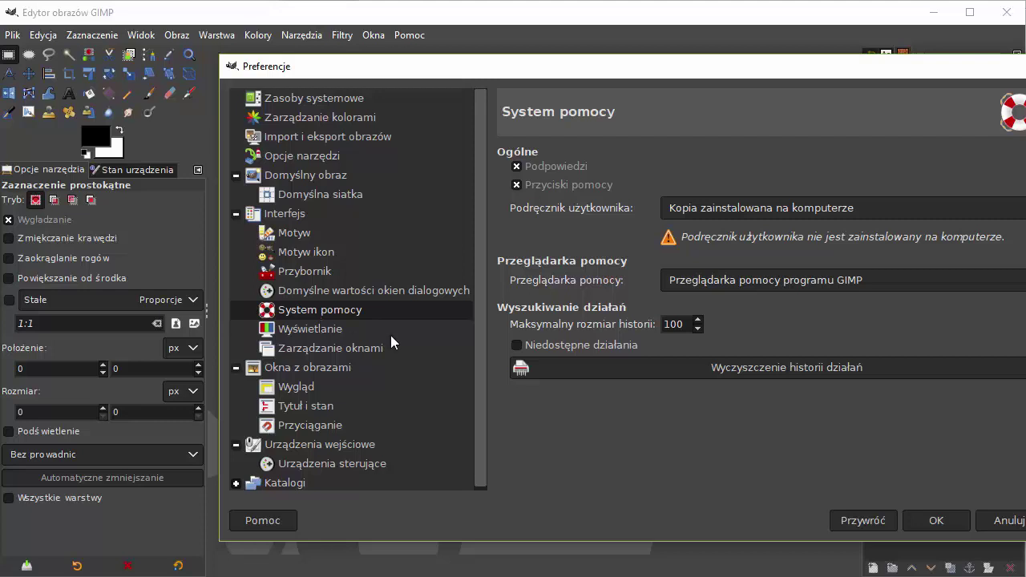
left_click(353, 335)
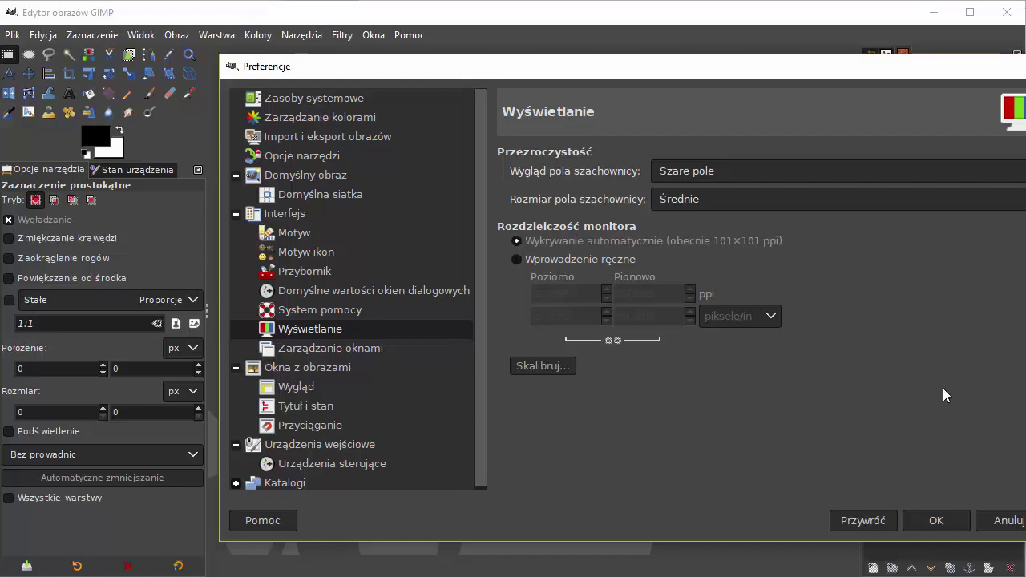
Keep checkerboard style Szare pole and size Średnie, then go to Zarządzanie oknami
left_click(966, 171)
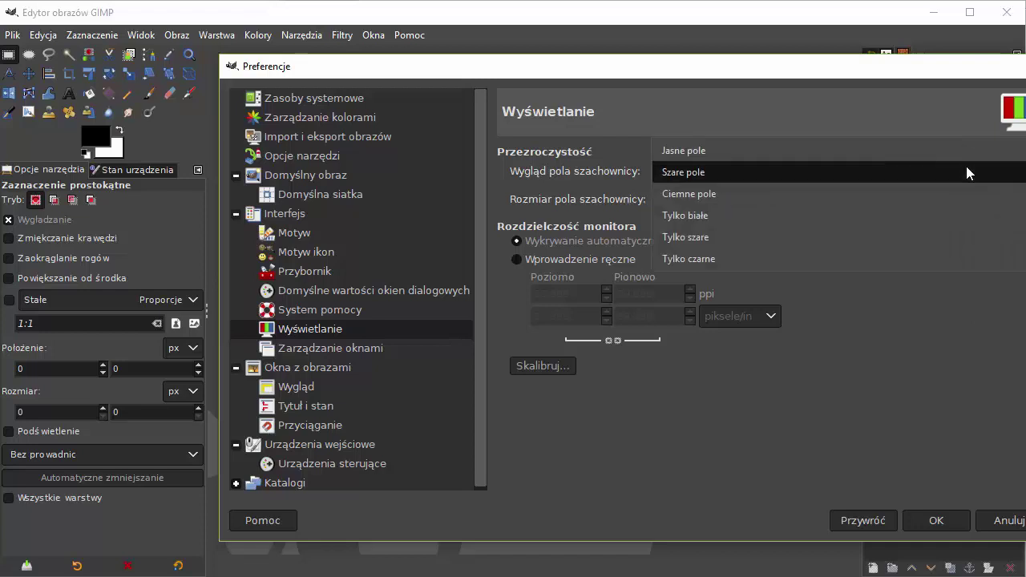
left_click(899, 121)
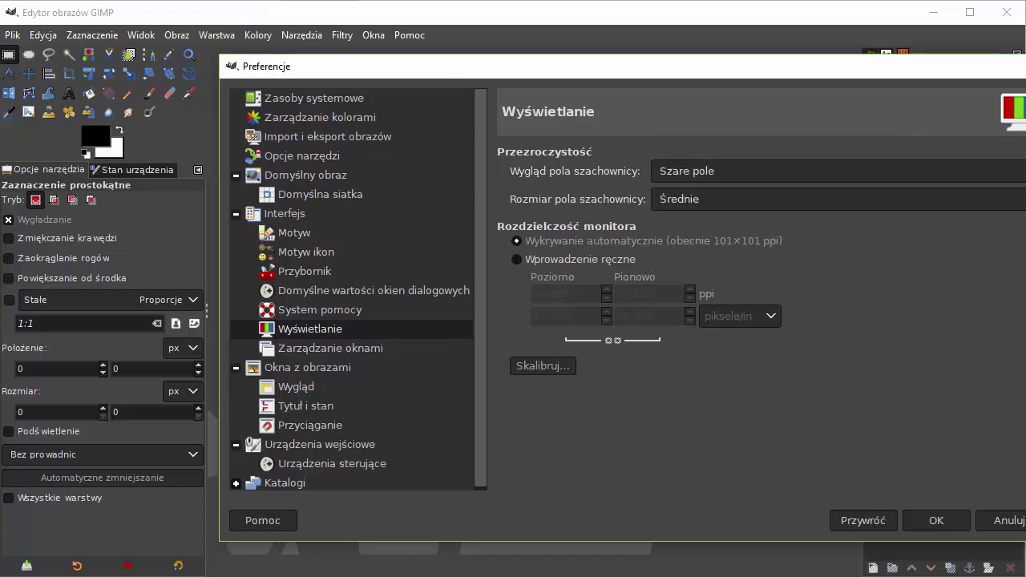
left_click(837, 199)
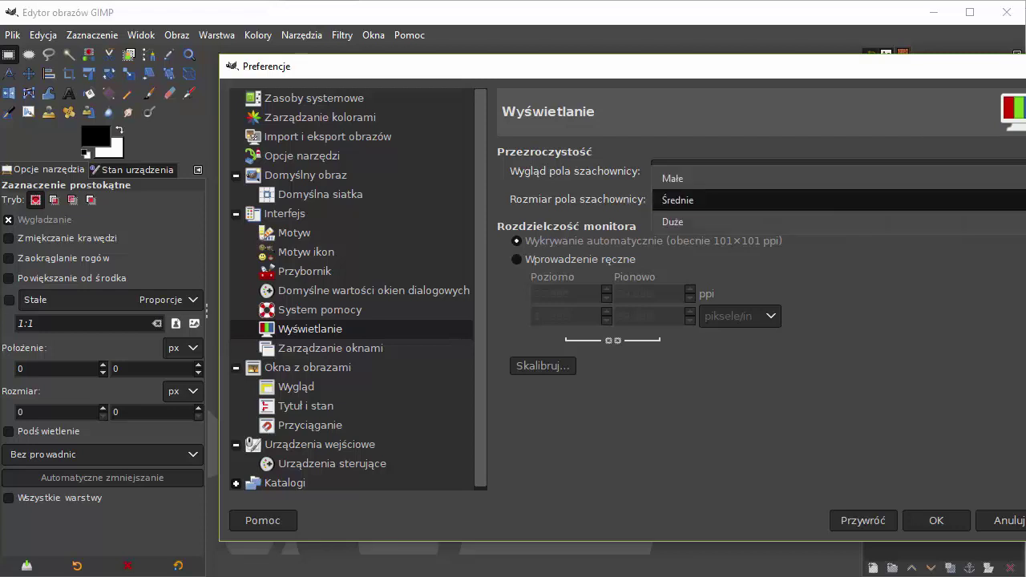
key("Escape")
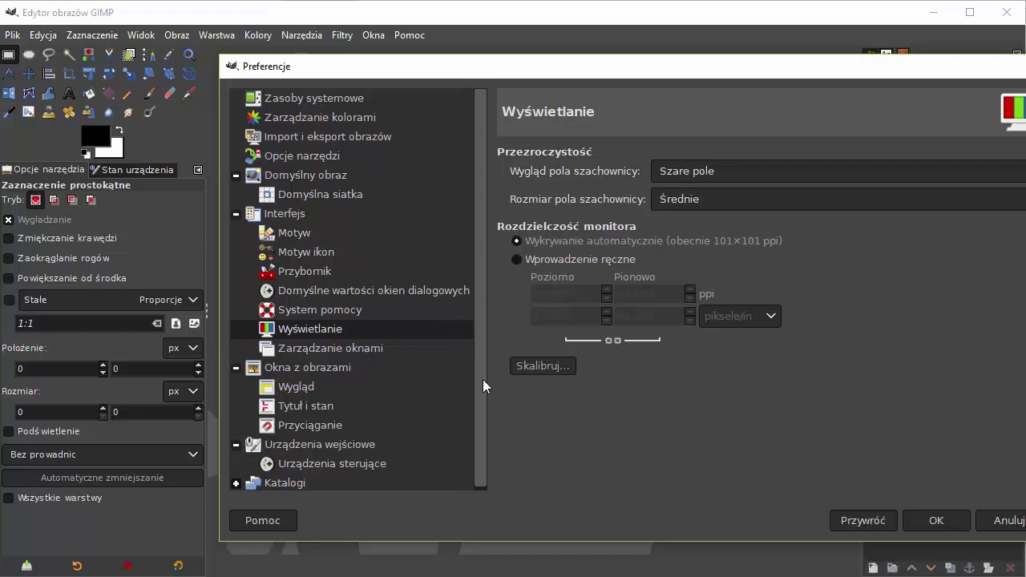
left_click(375, 348)
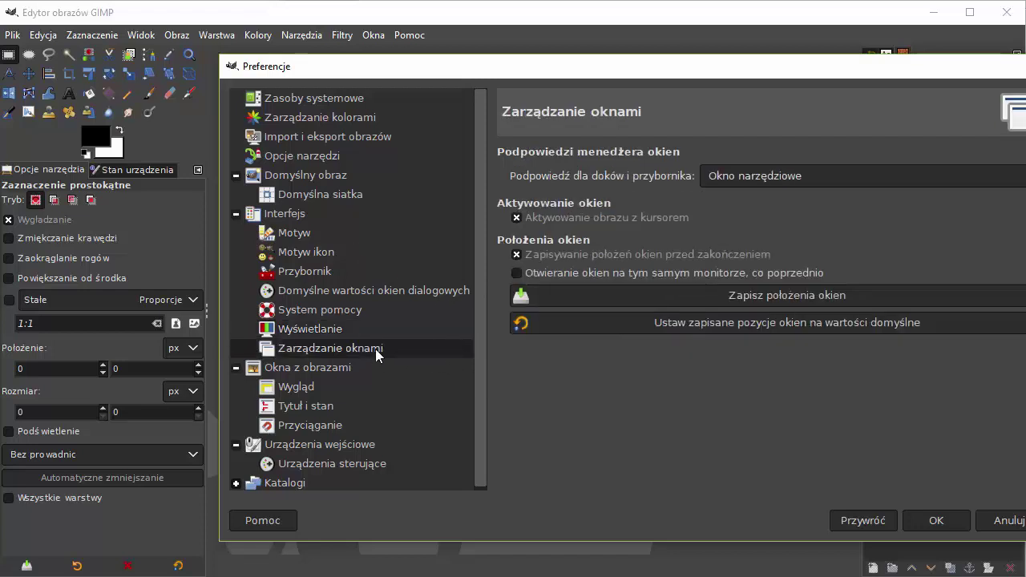
Step through Okna z obrazami, Wygląd, Tytuł i stan and Przyciąganie pages to Urządzenia wejściowe
left_click(333, 370)
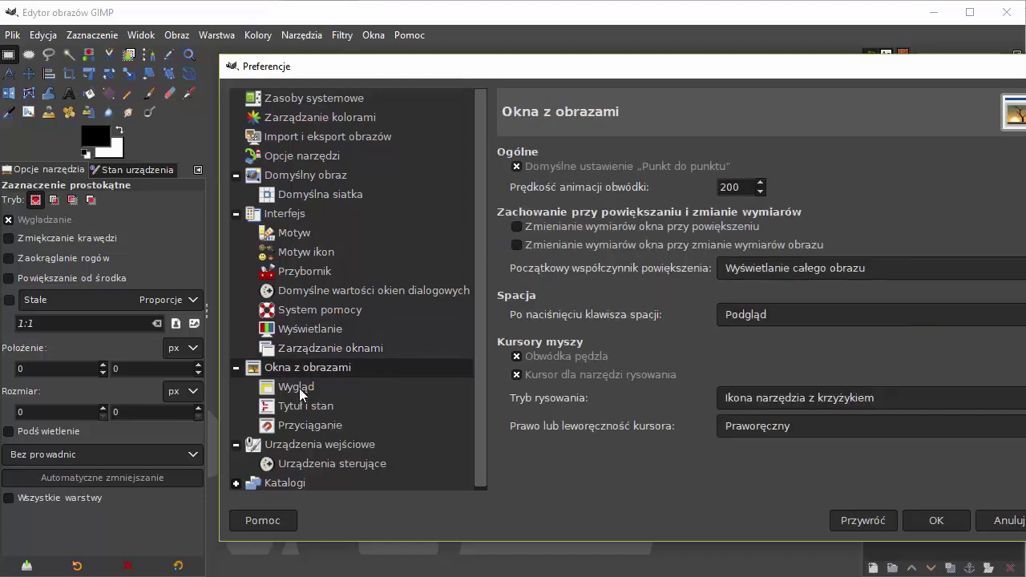
left_click(299, 387)
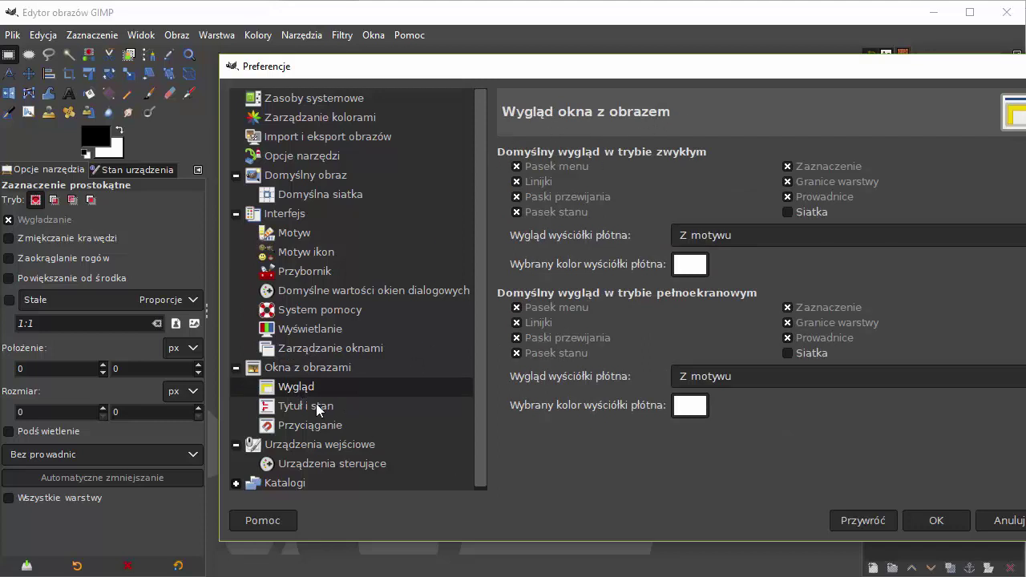
left_click(311, 406)
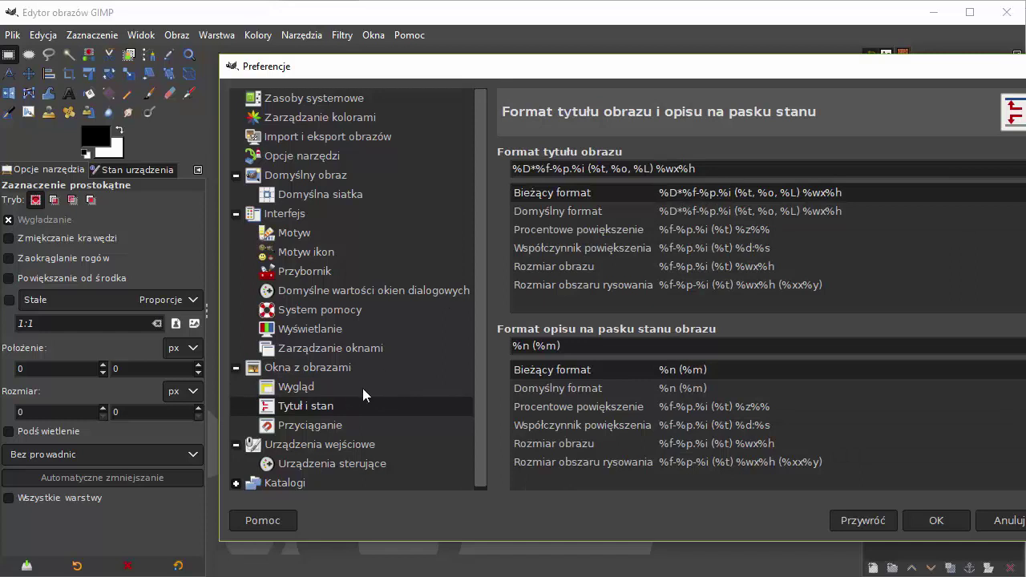
left_click(313, 425)
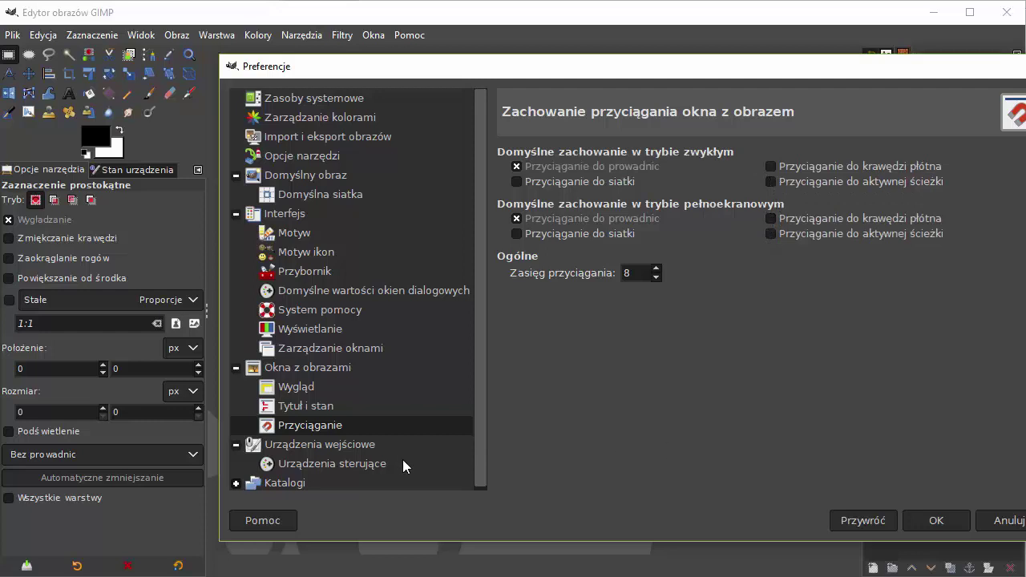
left_click(338, 444)
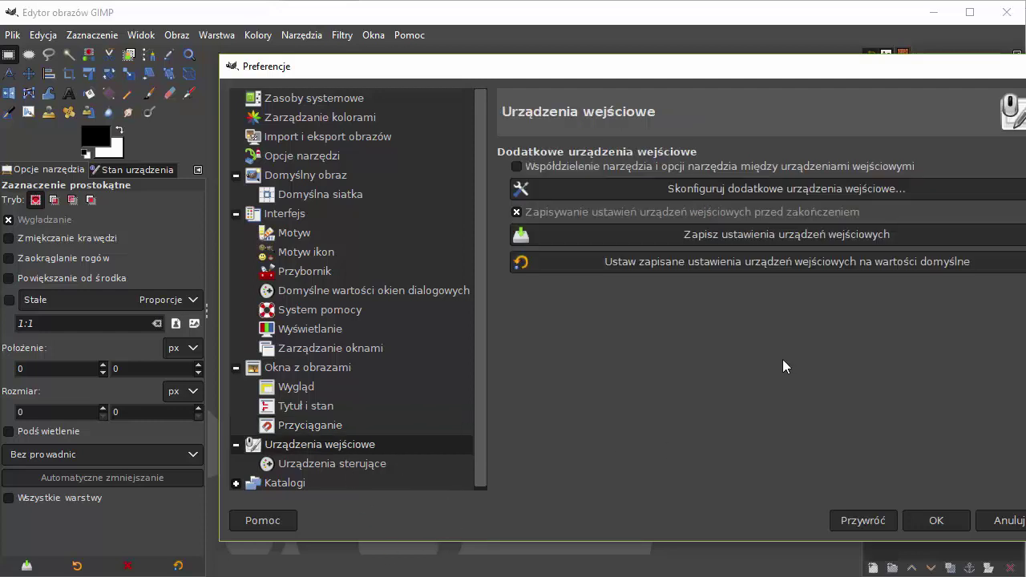
View the Urządzenia sterujące and Katalogi pages, then return to Zasoby systemowe
left_click(360, 465)
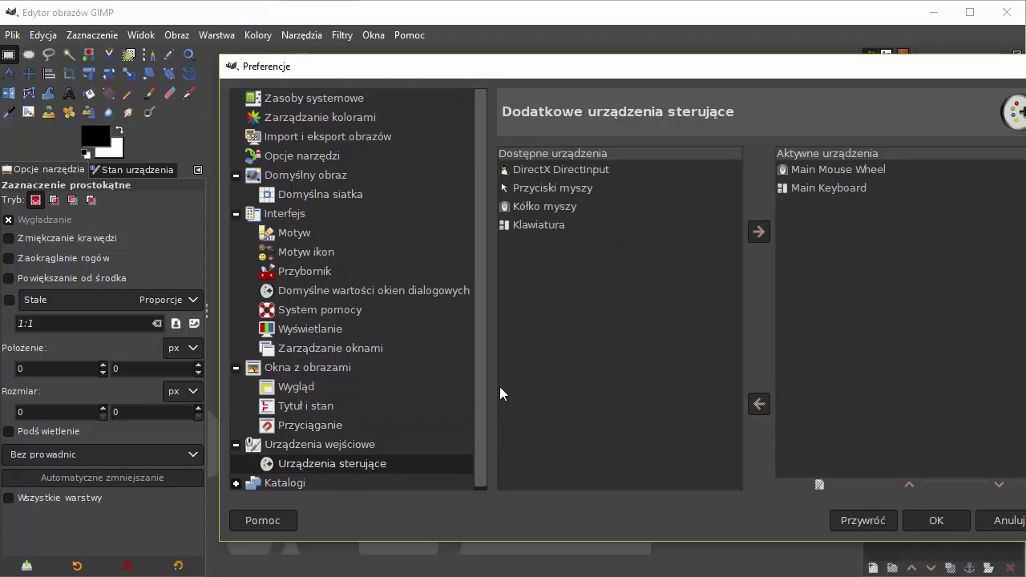
left_click(405, 481)
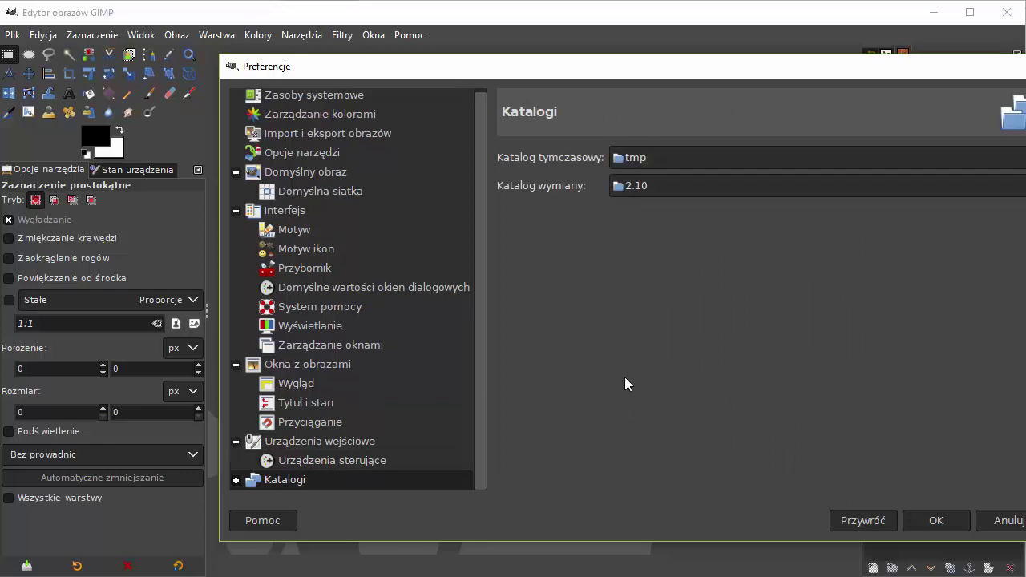
scroll(481, 264, "up", 1)
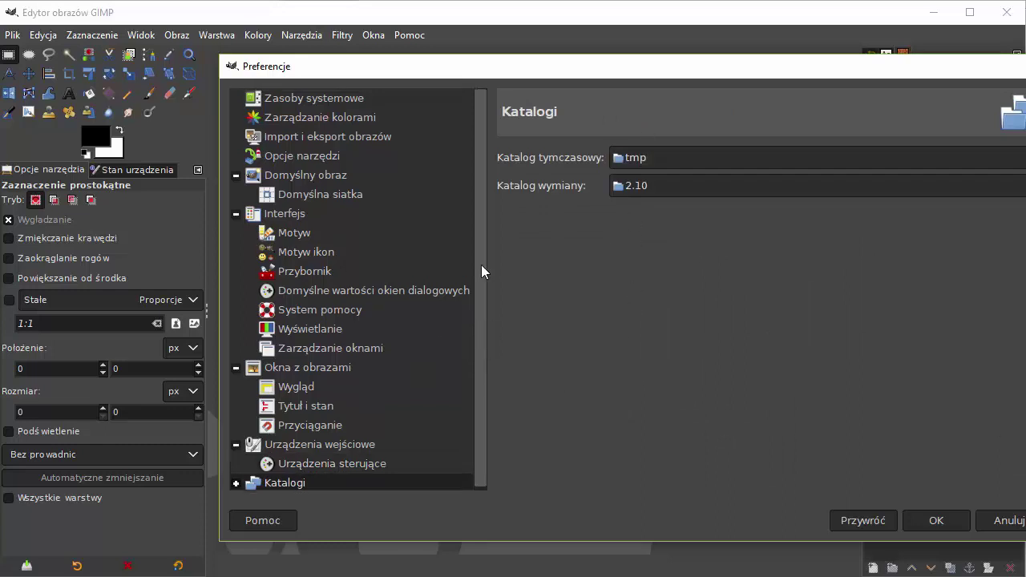
left_click(321, 98)
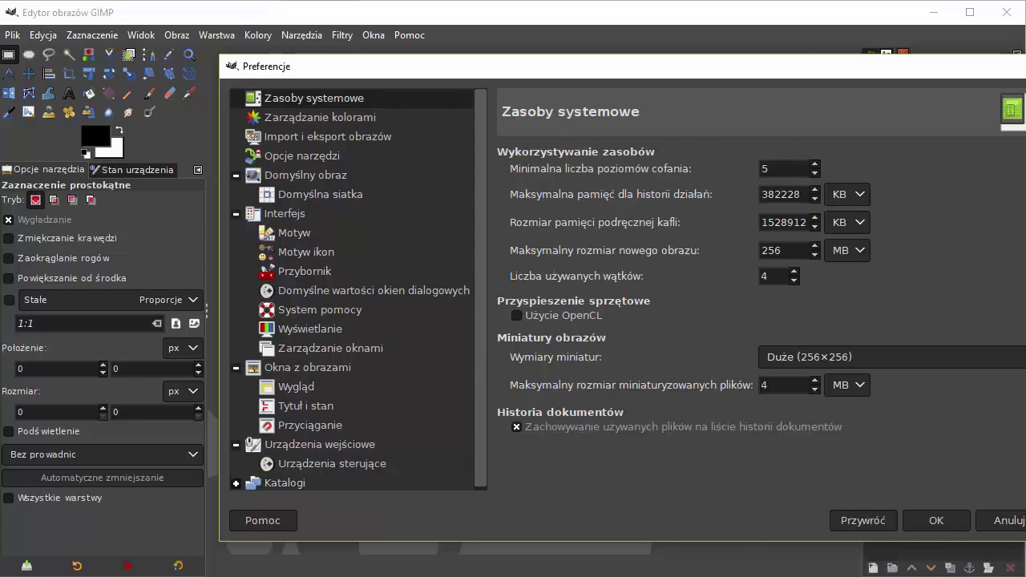
Accept Preferences with OK, reopen them via Edycja > Preferencje, and dismiss with Escape
left_click(957, 521)
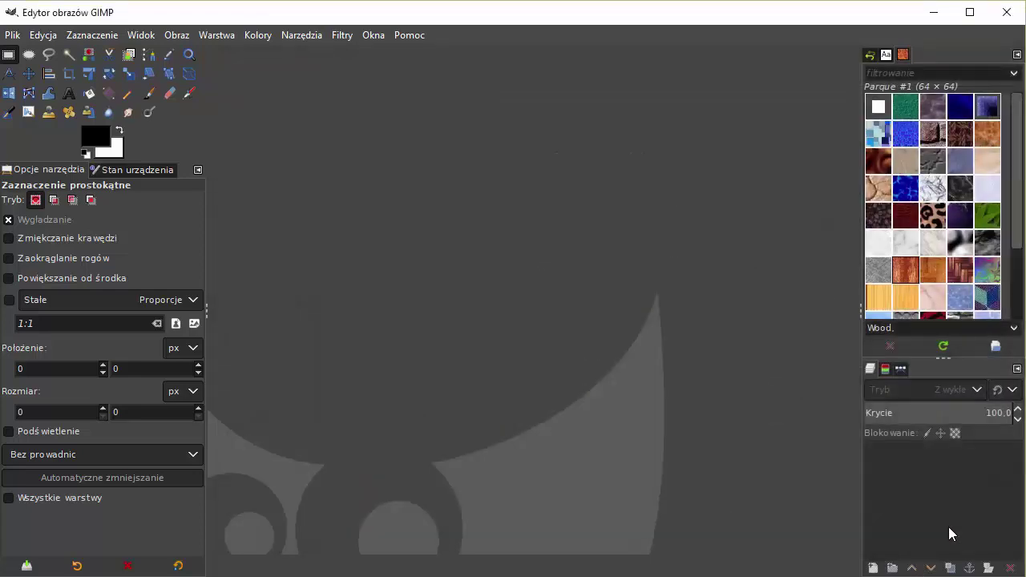
left_click(36, 34)
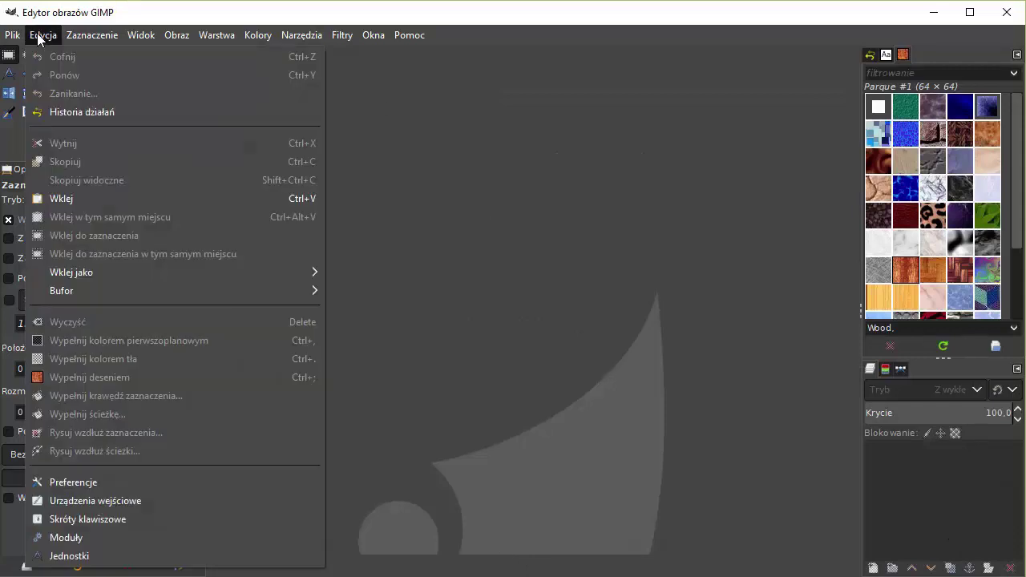
left_click(129, 481)
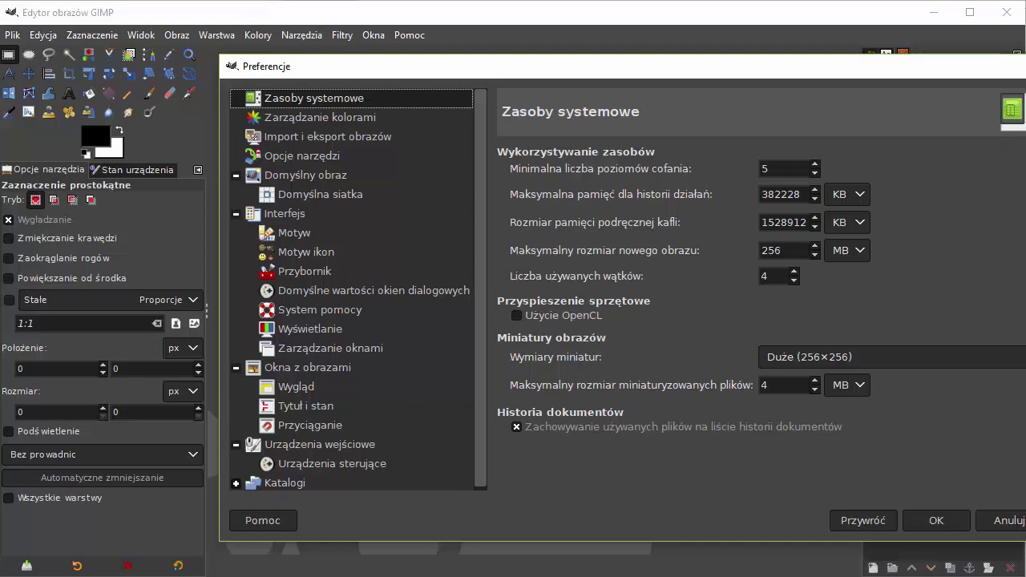
key("Escape")
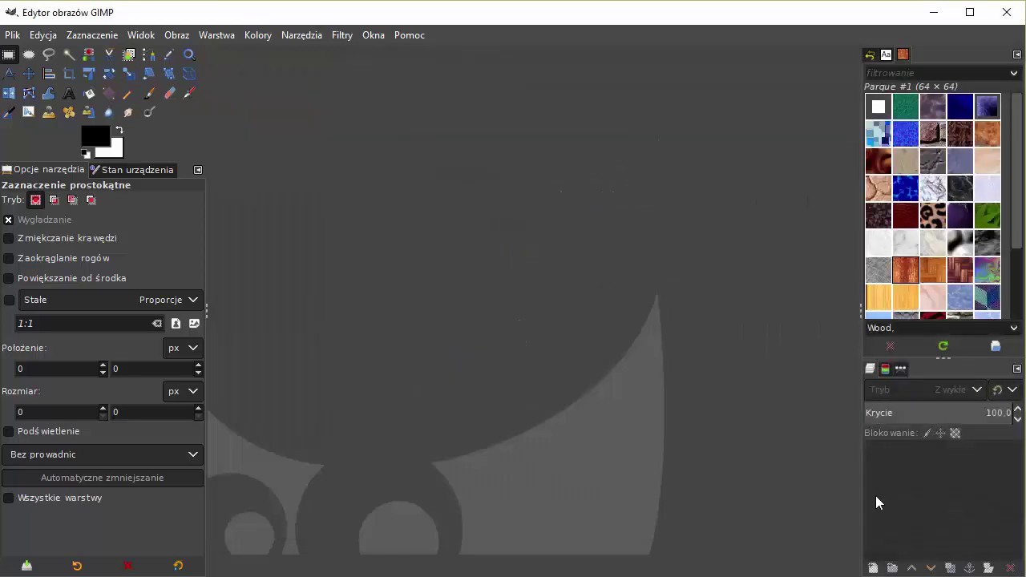